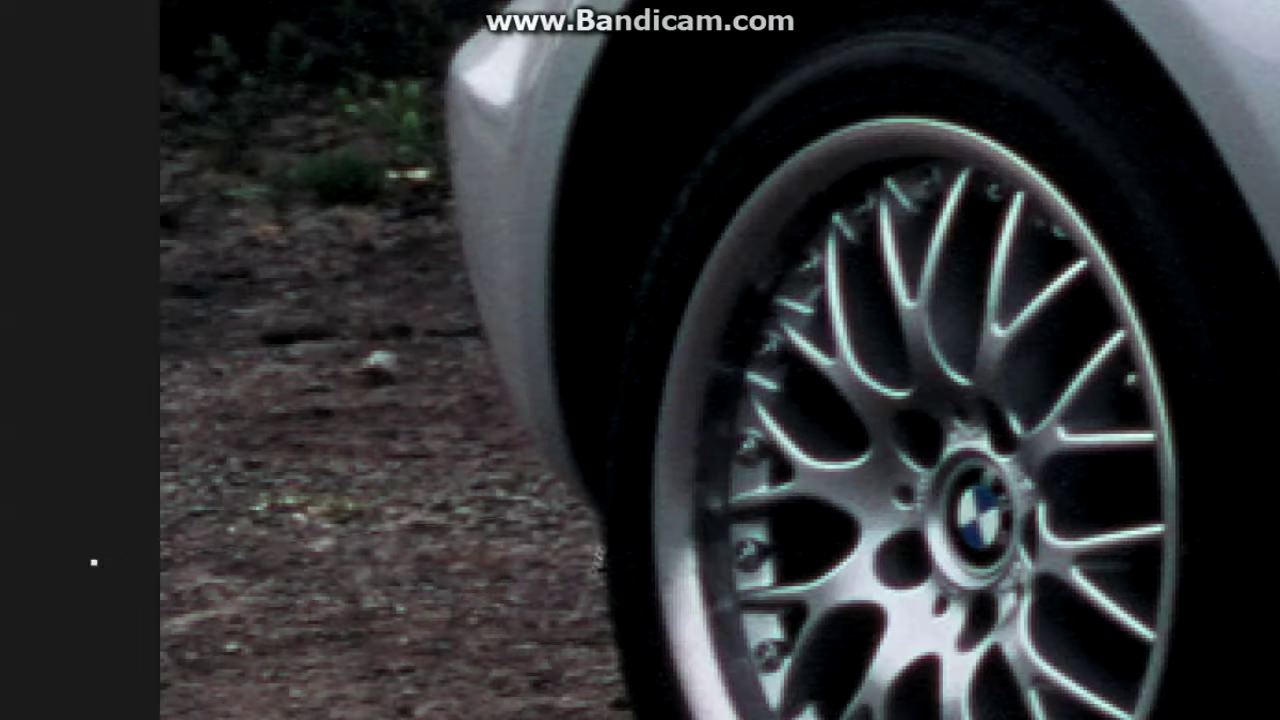
Trace the lower body outline from the rear bumper, around the rear arch and along the sill.
left_click(596, 508)
scroll(619, 398, "up", 1)
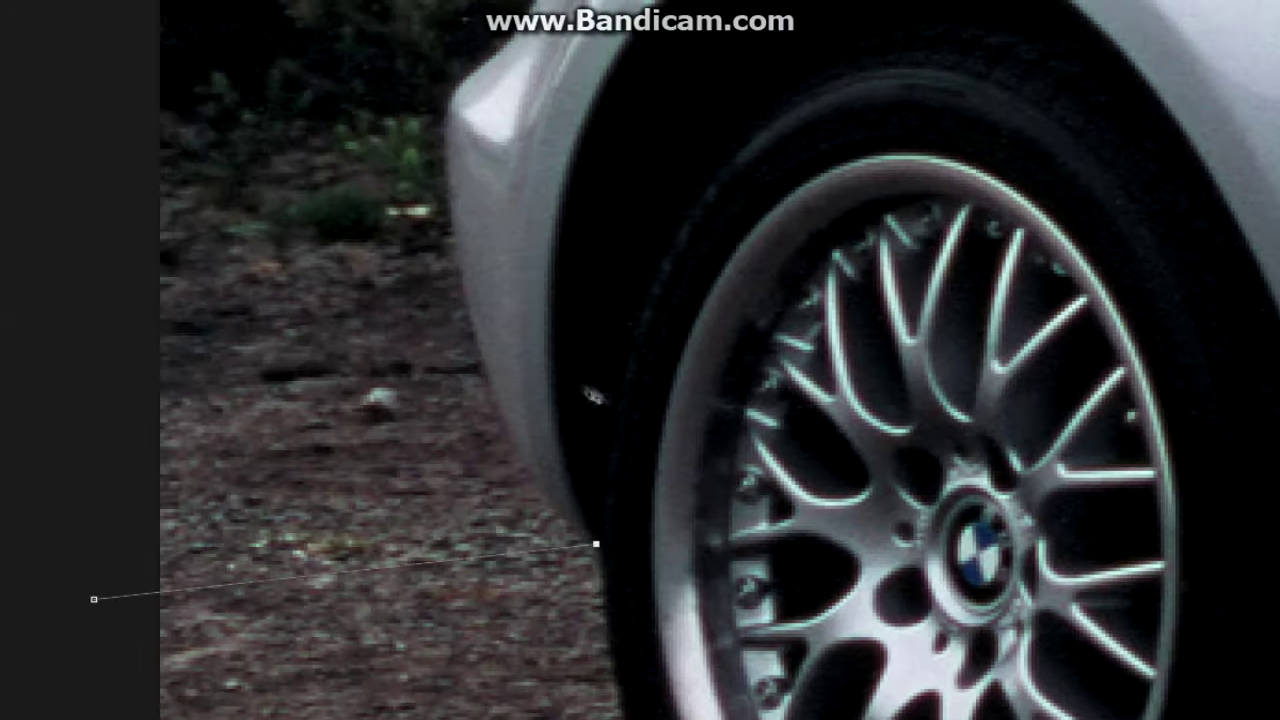
scroll(553, 345, "up", 5)
left_click(692, 197)
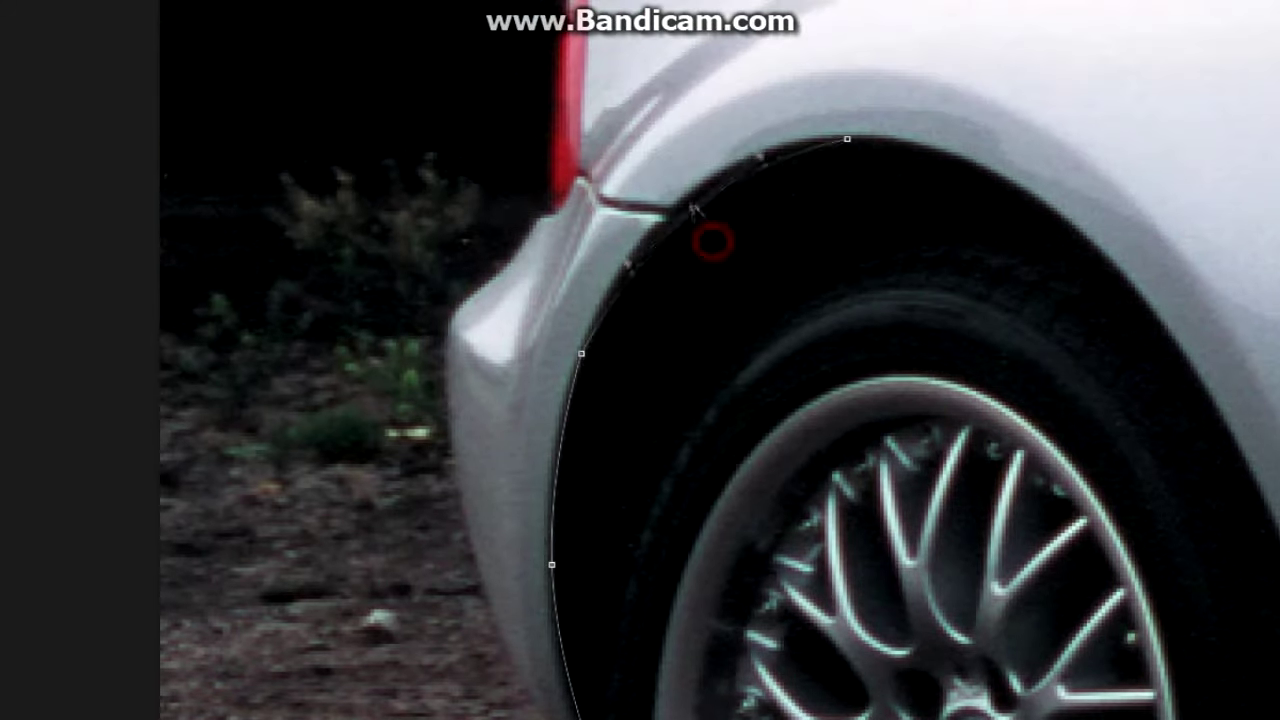
left_click_drag(1043, 365, 357, 592)
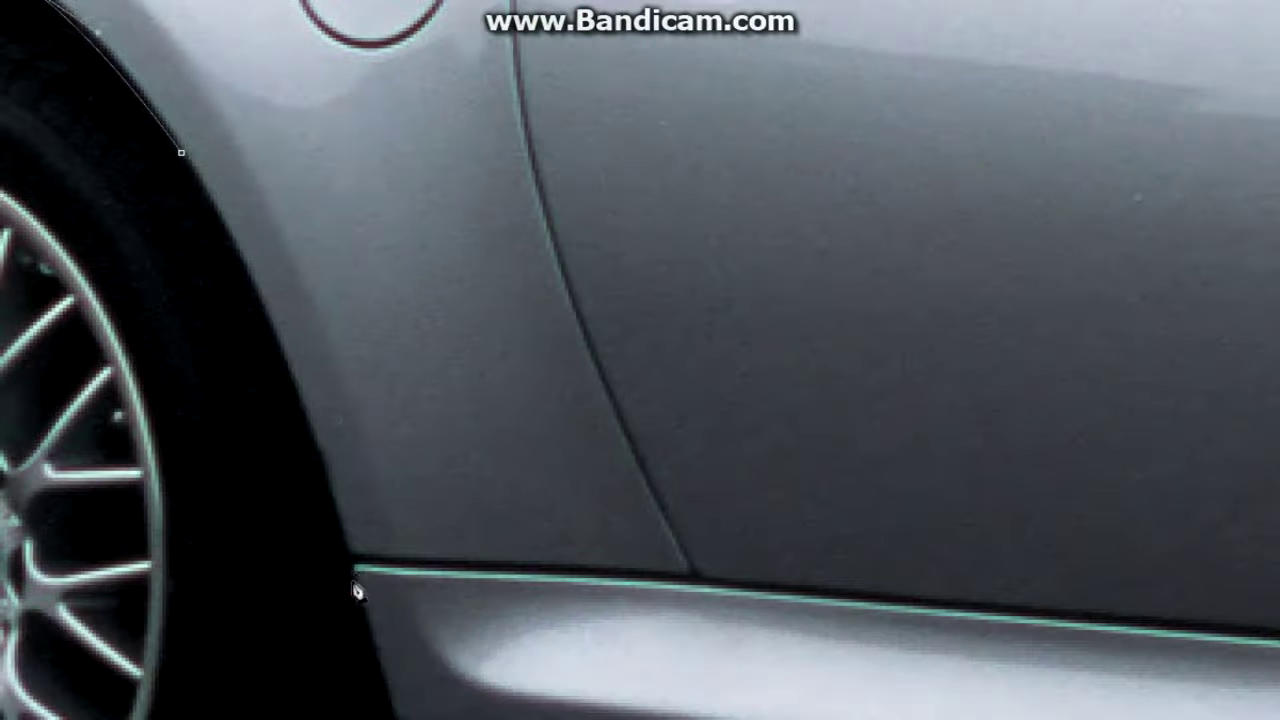
scroll(296, 390, "down", 5)
left_click(395, 490)
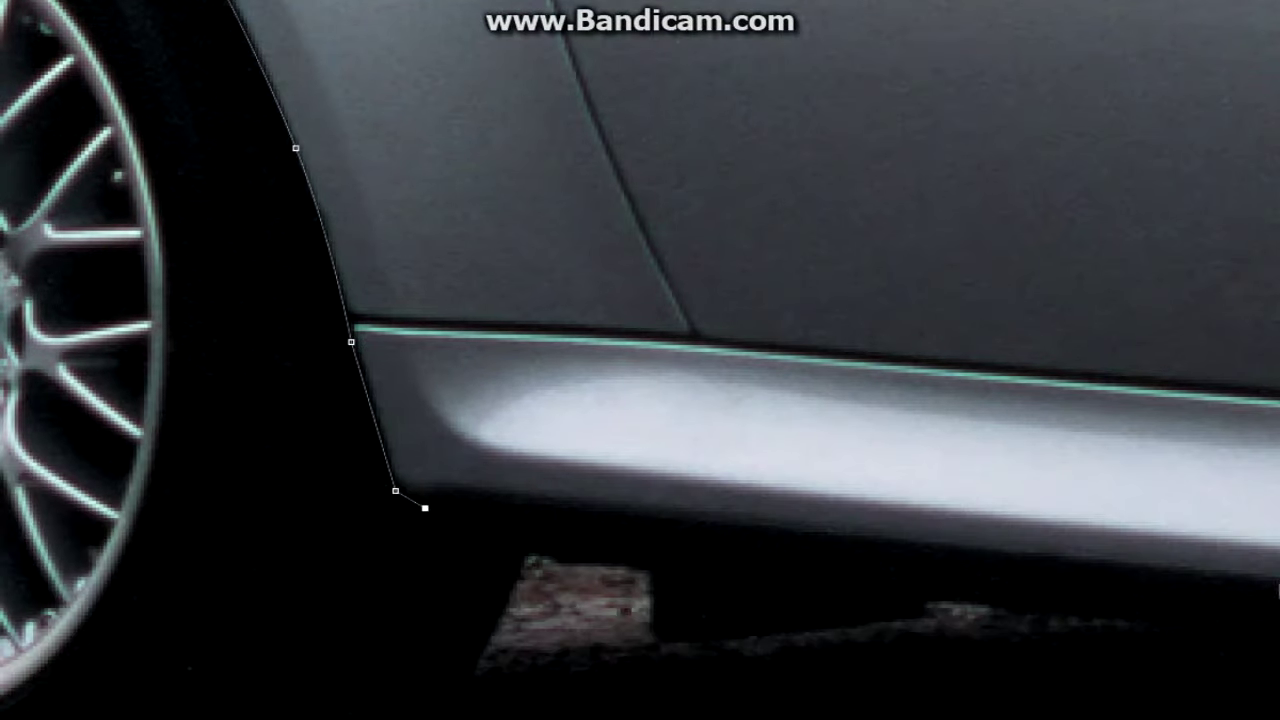
left_click_drag(425, 508, 1191, 643)
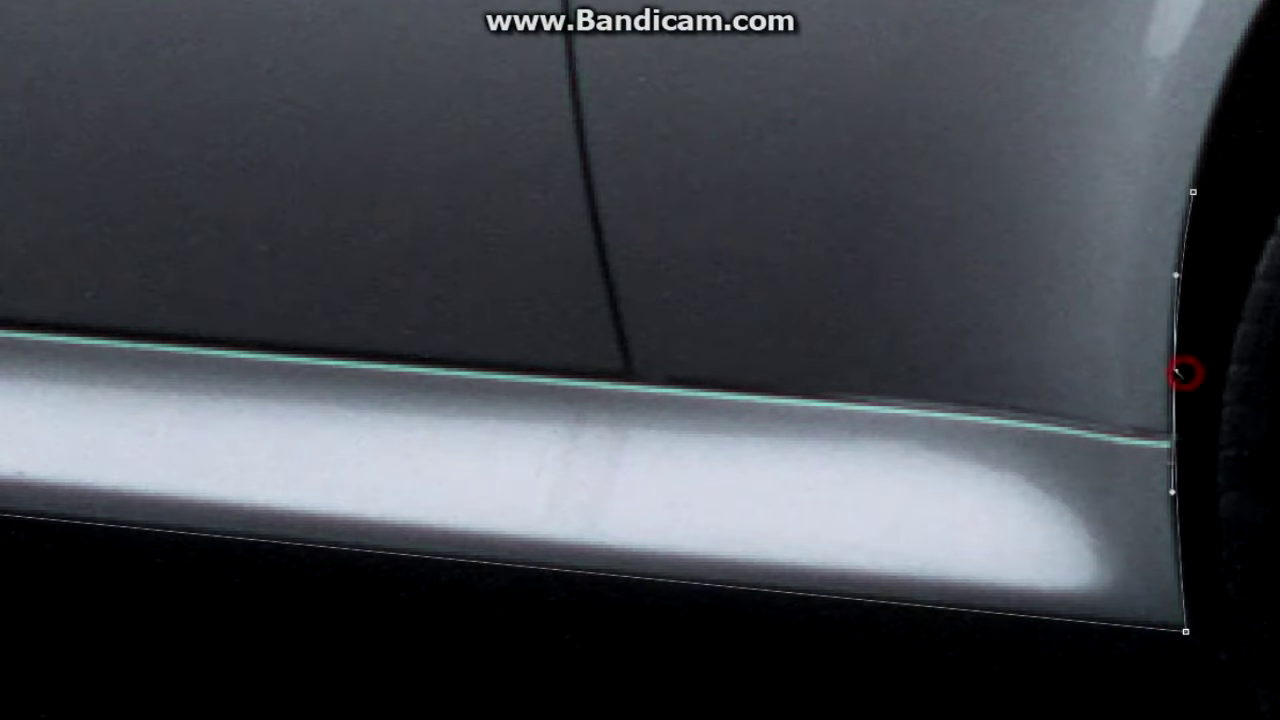
left_click_drag(1180, 375, 686, 286)
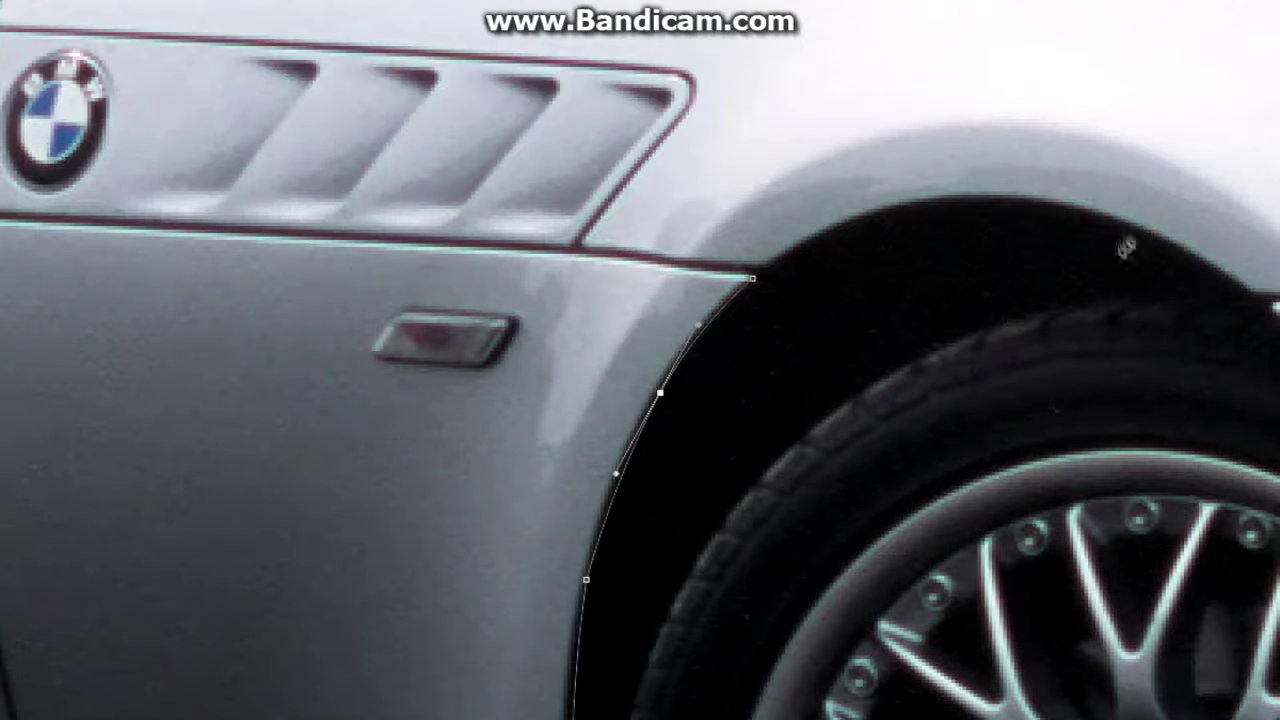
scroll(695, 537, "right", 10)
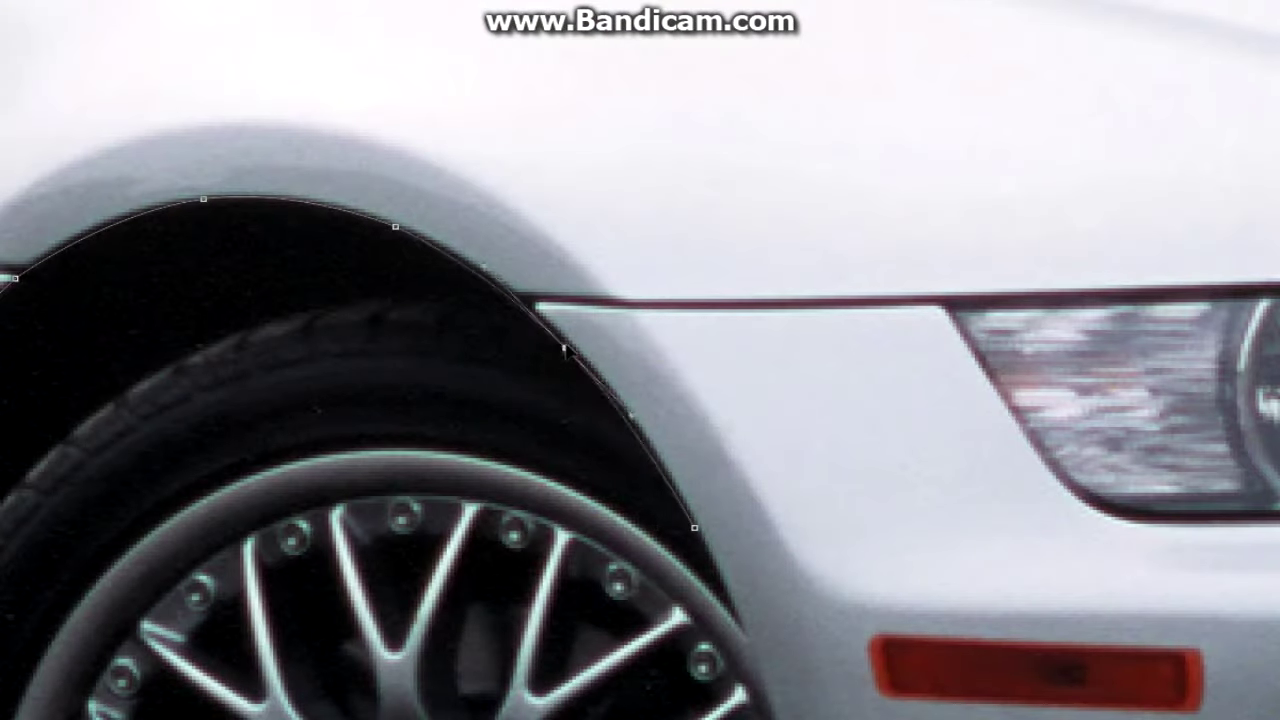
scroll(700, 450, "down", 3)
scroll(793, 543, "down", 3)
scroll(866, 594, "down", 1)
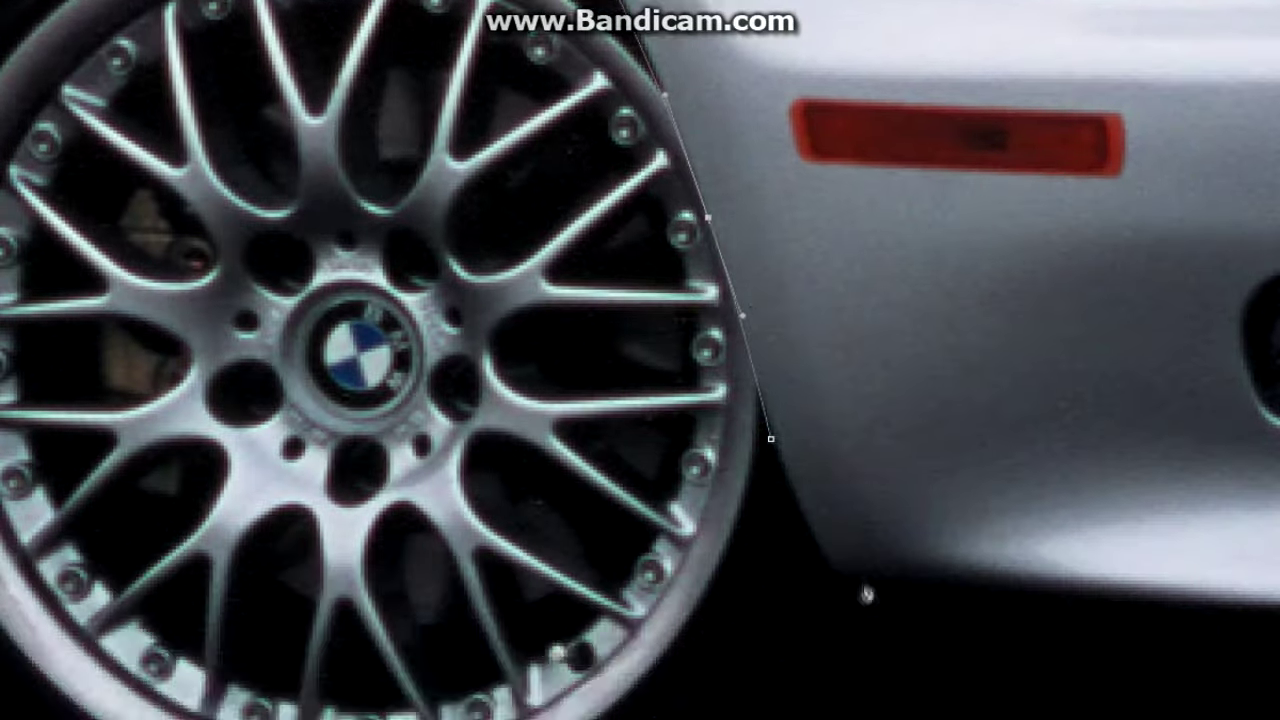
Continue the outline along the front bumper and top-right corner, closing it at the start.
scroll(812, 525, "right", 6)
left_click(606, 606)
scroll(606, 606, "right", 3)
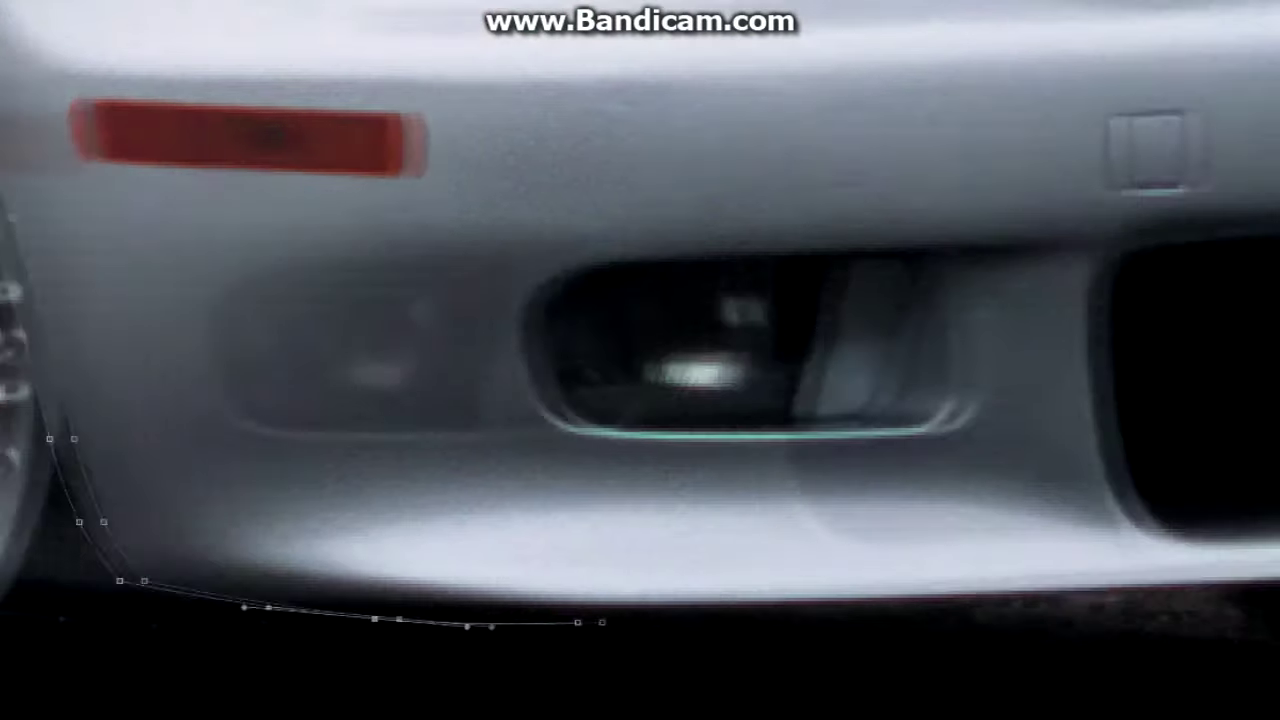
scroll(900, 590, "right", 4)
left_click(1003, 583)
scroll(1005, 587, "right", 5)
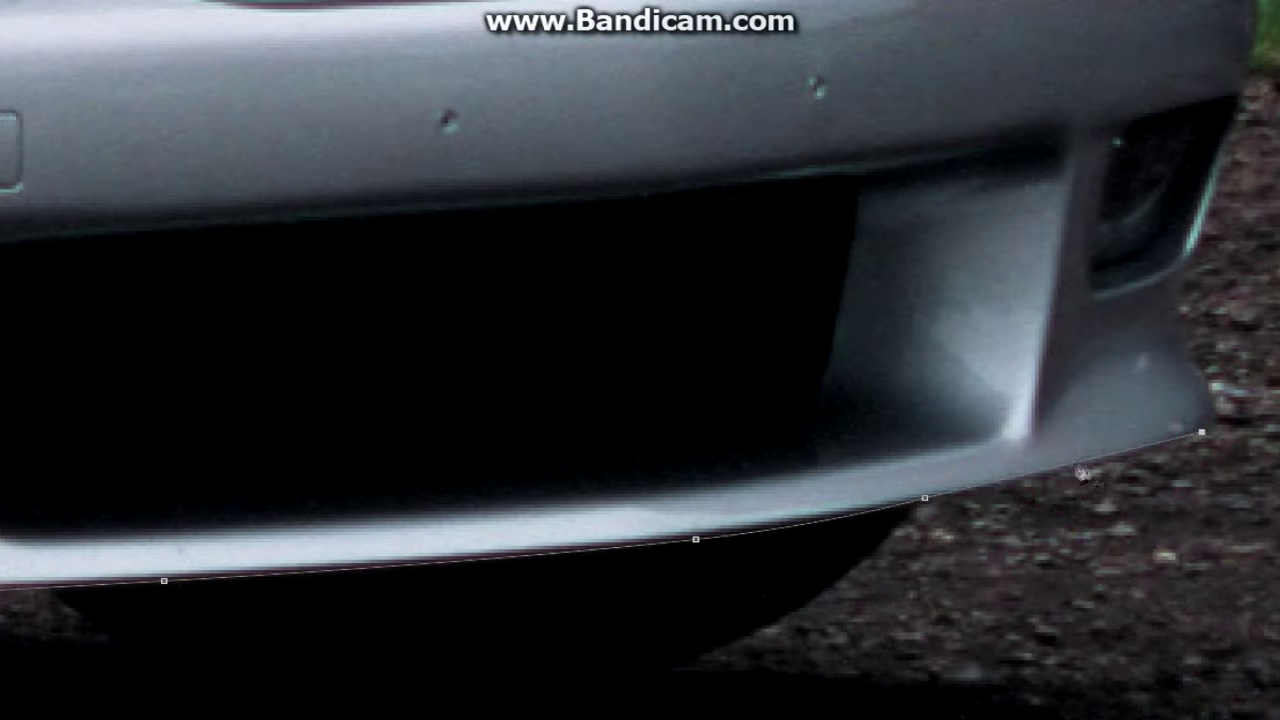
scroll(1082, 473, "down", 10)
left_click(823, 386)
scroll(1186, 443, "down", 3)
left_click(1250, 38)
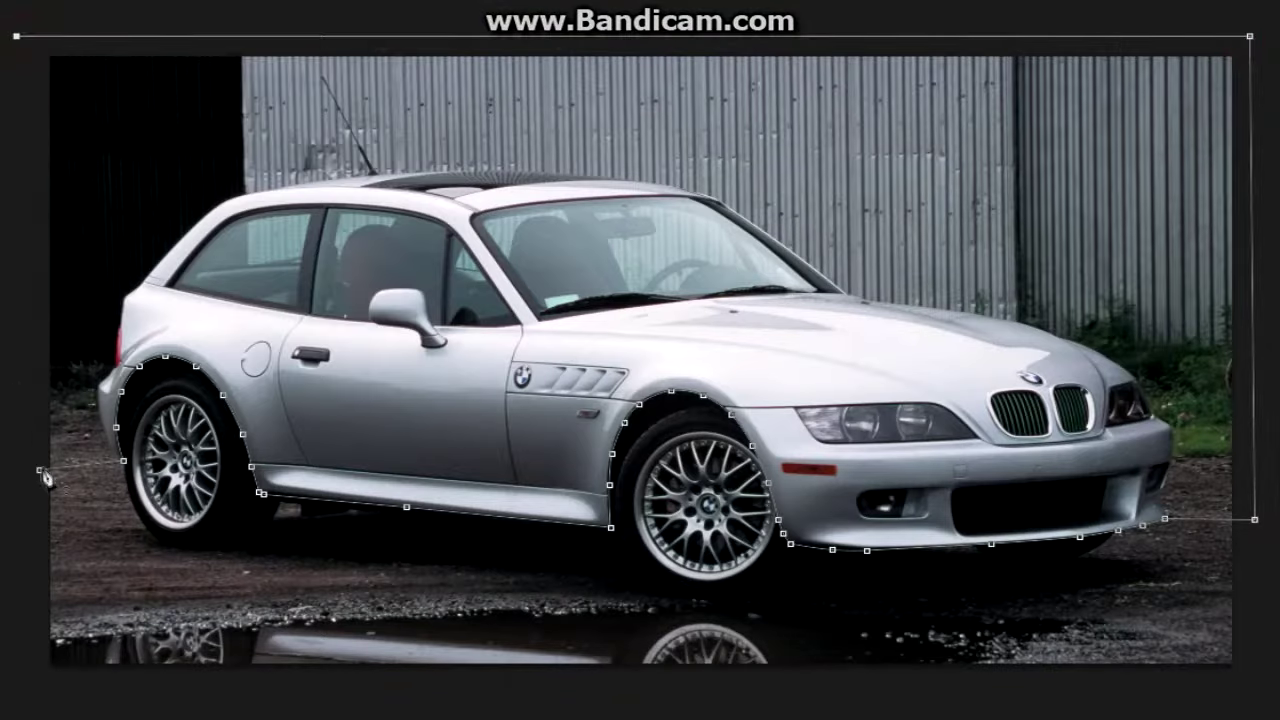
left_click(45, 478)
Turn the body path into a selection and drag its top edge down to lower the car.
right_click(218, 442)
left_click(280, 150)
key("Return")
right_click(584, 265)
left_click(651, 491)
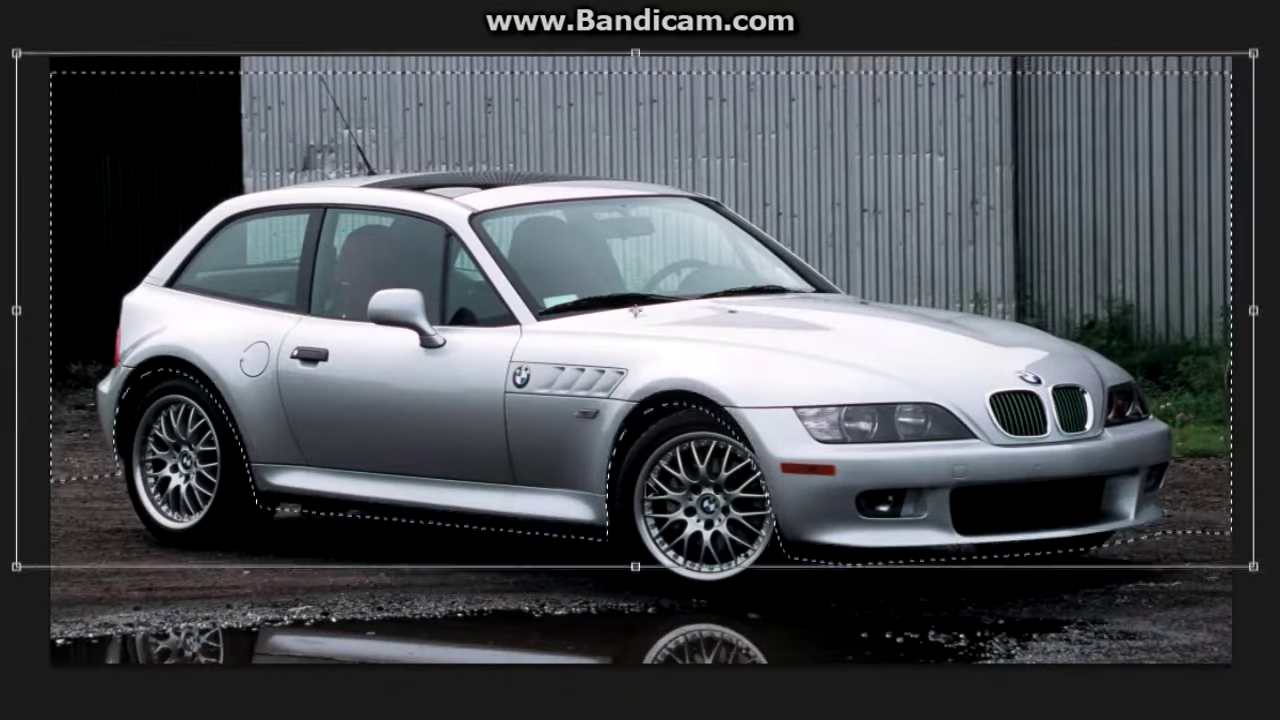
left_click_drag(635, 49, 635, 71)
key("Return")
Deselect and trim the empty edges from the image.
right_click(1068, 177)
left_click(1085, 177)
left_click(125, 152)
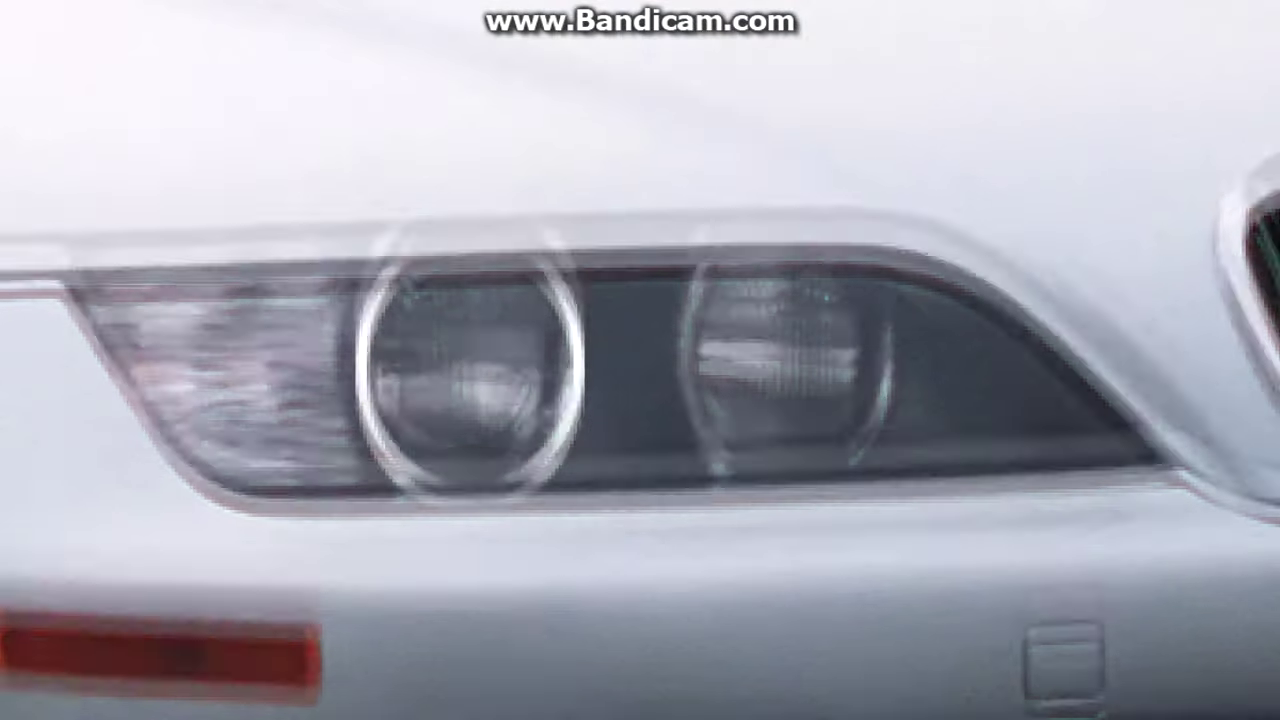
Fit an oval around the right headlight lamp, stroke it white, and deselect.
left_click_drag(668, 243, 895, 492)
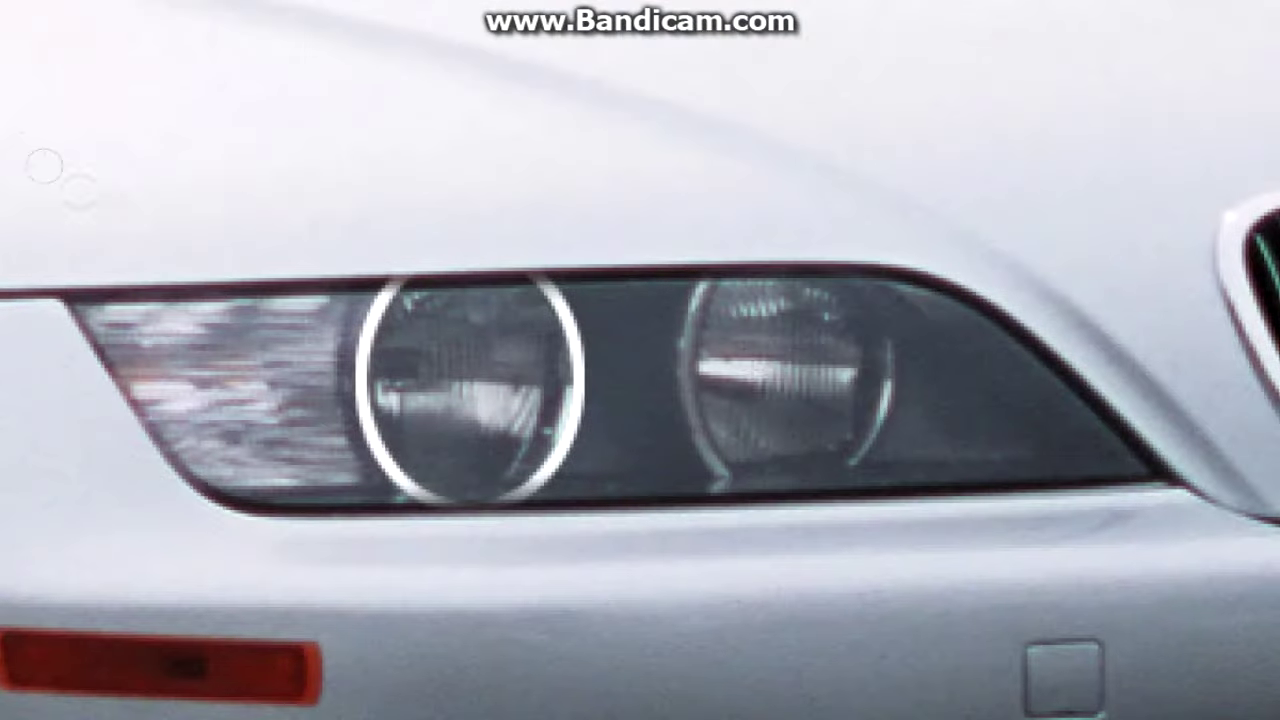
key("ctrl+t")
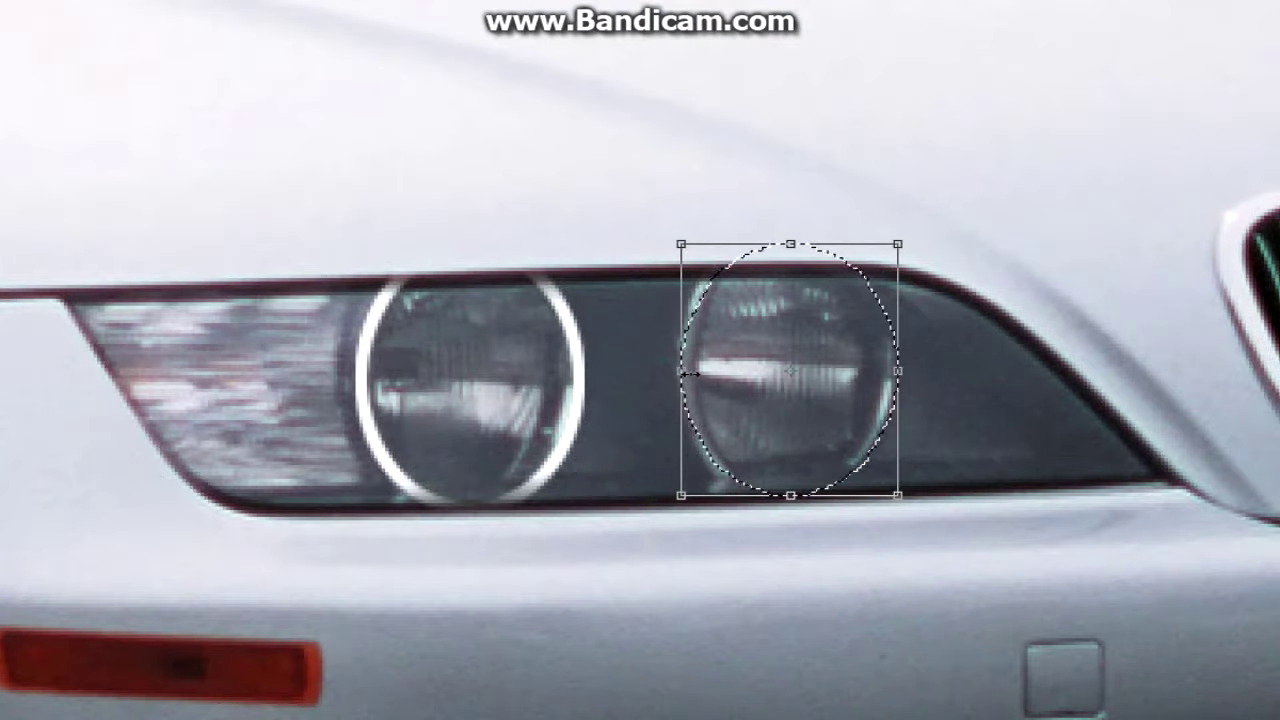
right_click(808, 30)
left_click(863, 334)
key("Return")
right_click(769, 163)
left_click(829, 171)
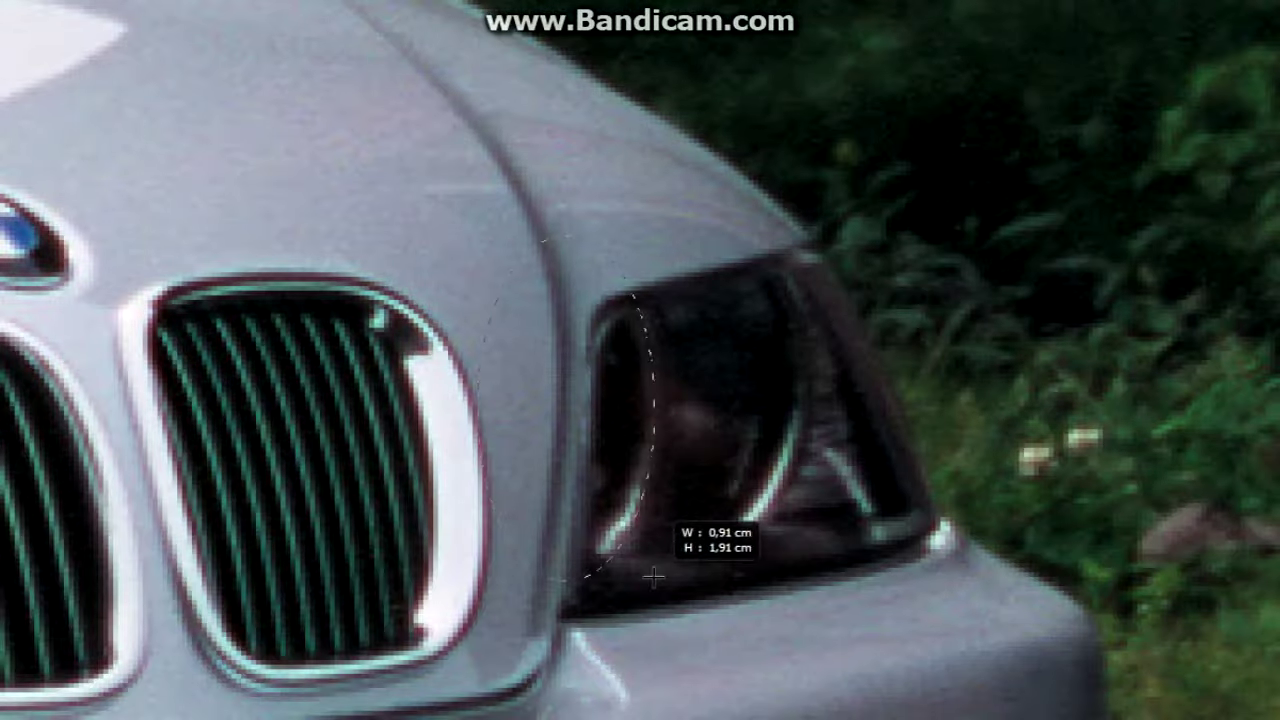
Stroke the other headlight's oval white and deselect.
right_click(673, 463)
left_click(737, 396)
key("Return")
right_click(766, 251)
left_click(774, 260)
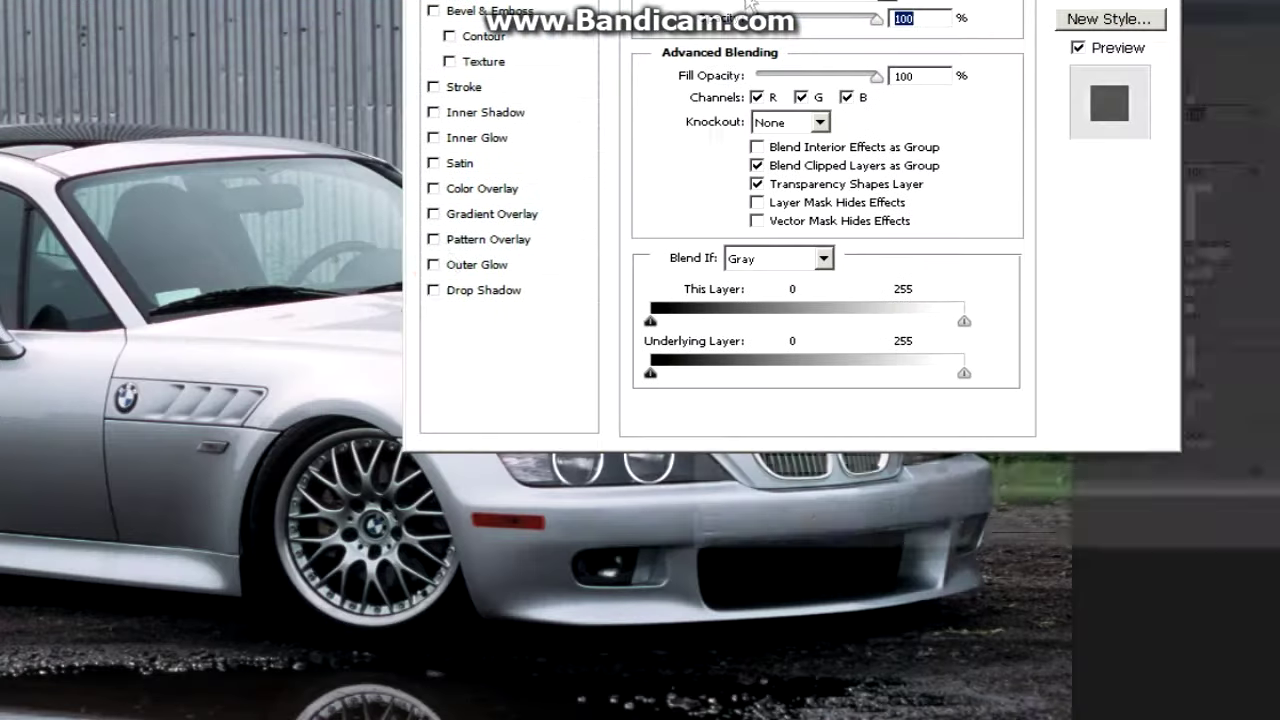
Enable Outer Glow on the headlight rings and adjust its spread size.
left_click(880, 443)
left_click(965, 450)
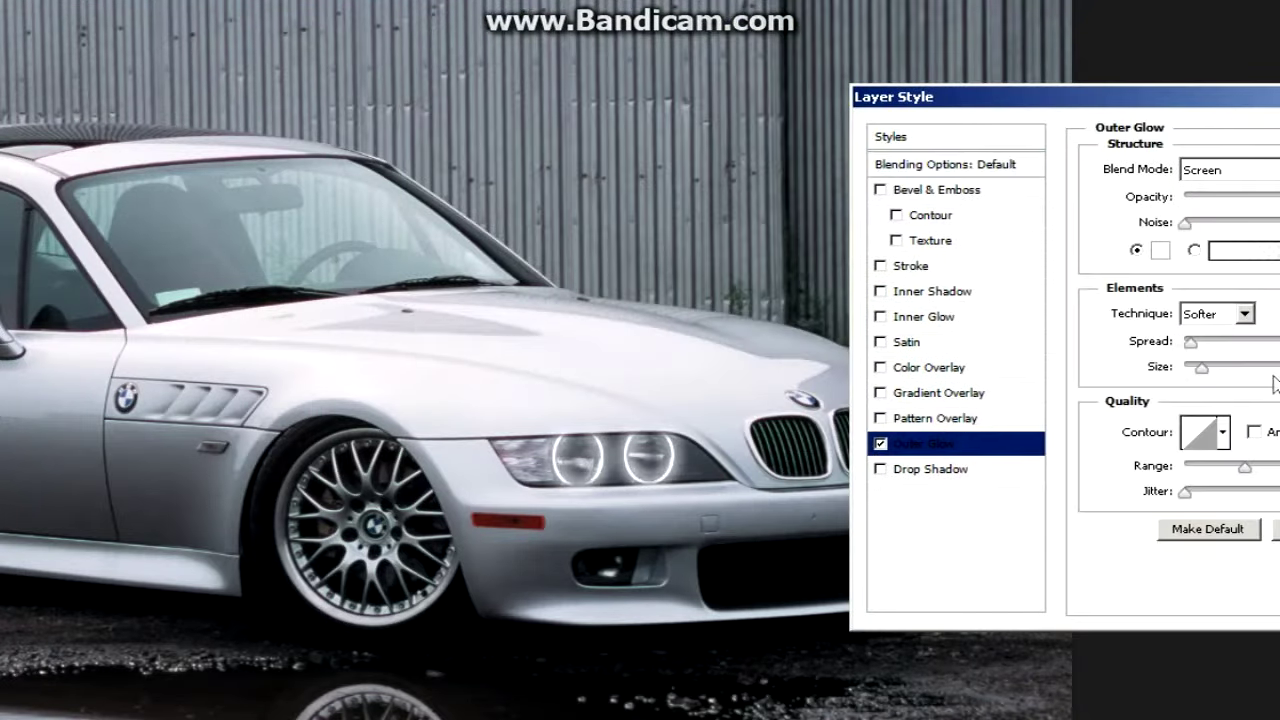
mouse_move(1201, 367)
left_mouse_down()
mouse_move(1248, 367)
mouse_move(1189, 367)
left_mouse_up()
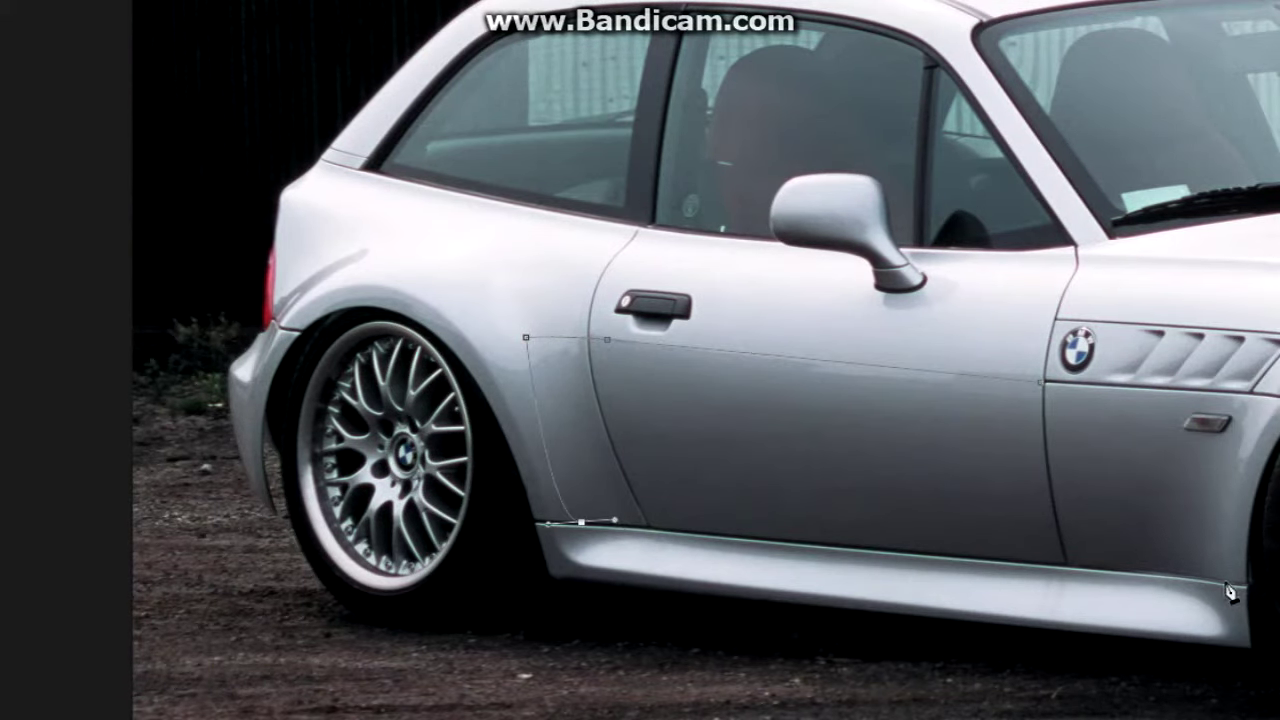
Turn the vent path into a selection and paint a dark shadow along its left edge.
right_click(1052, 50)
left_click(1110, 134)
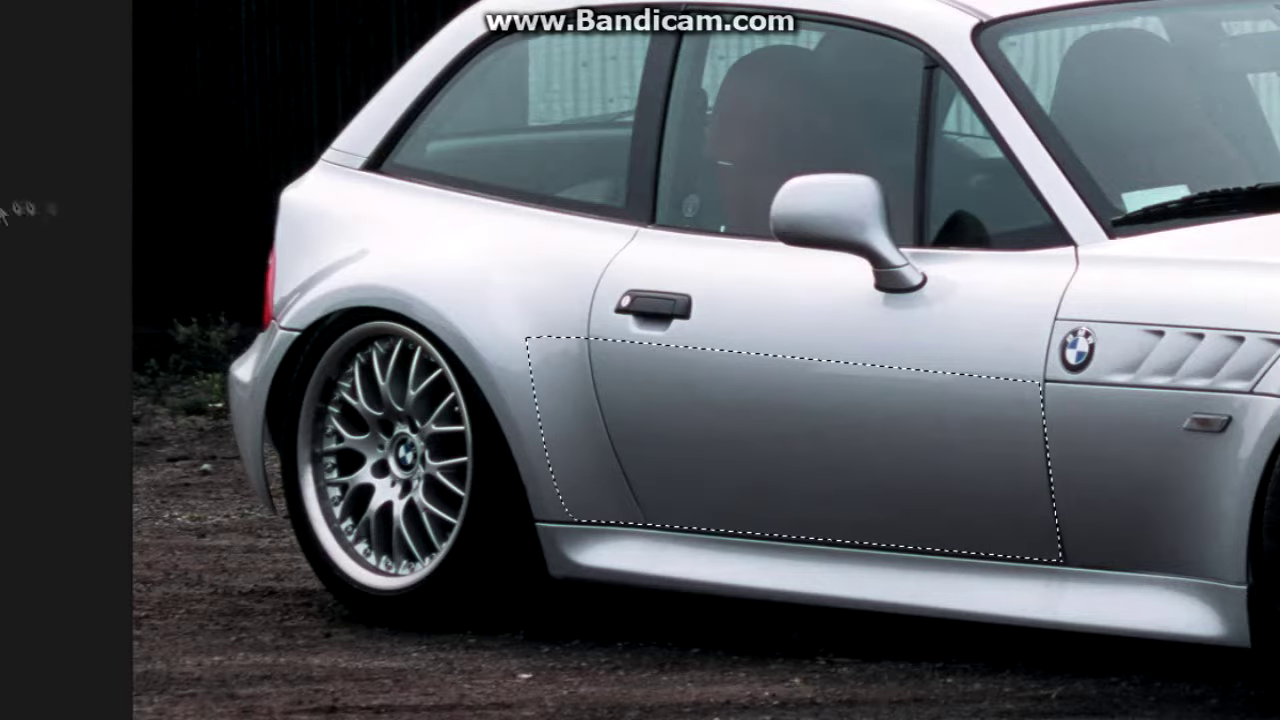
left_click_drag(548, 345, 565, 505)
right_click(427, 164)
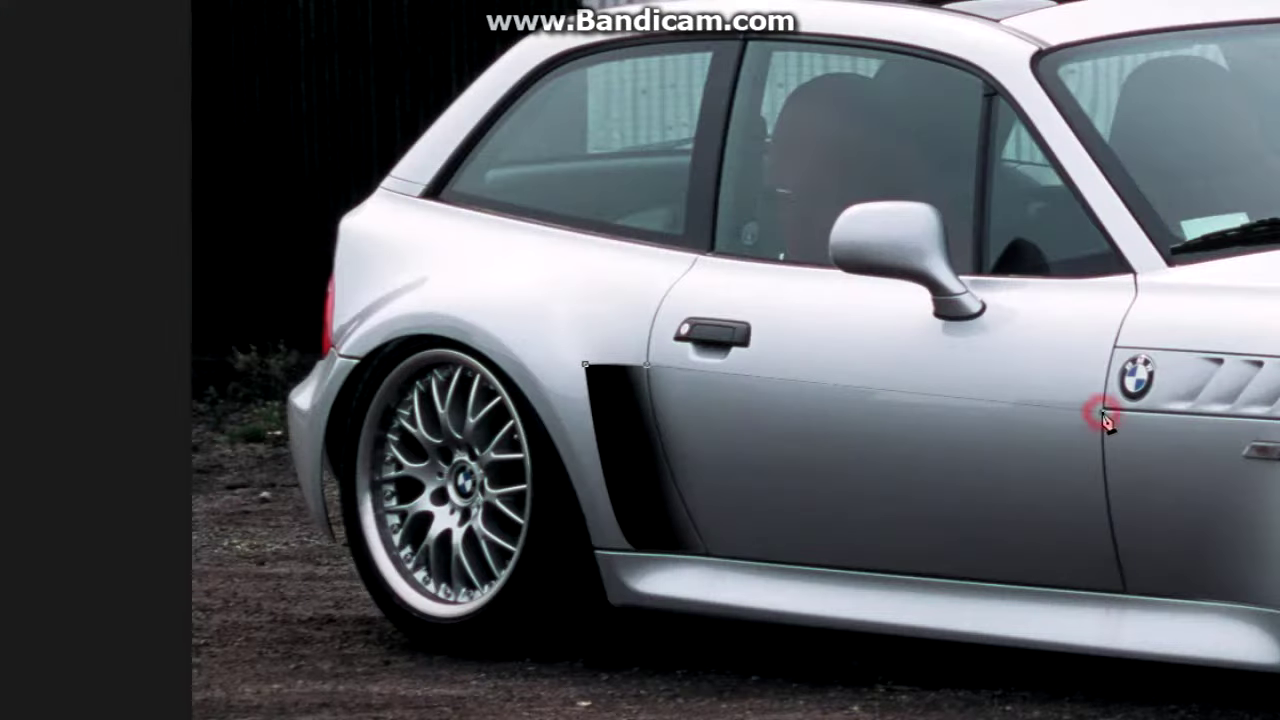
Stroke the vent path with a soft brush for light edge lines.
right_click(671, 418)
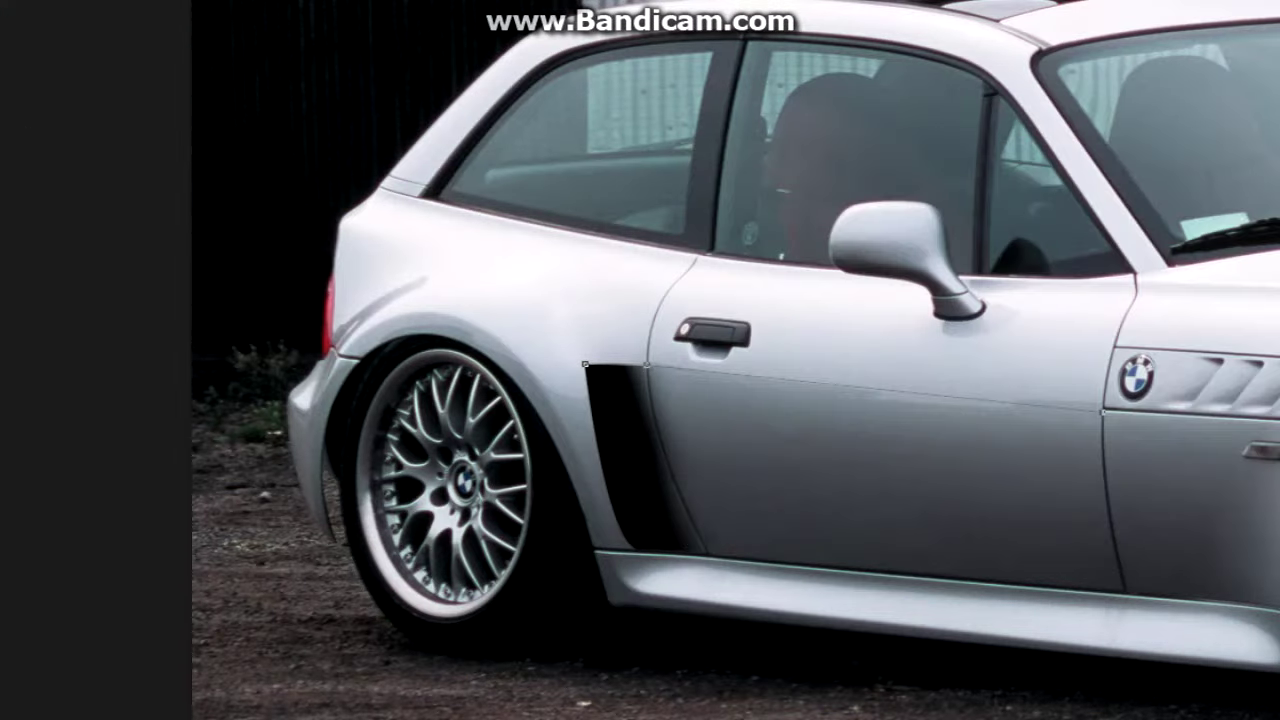
left_click(105, 118)
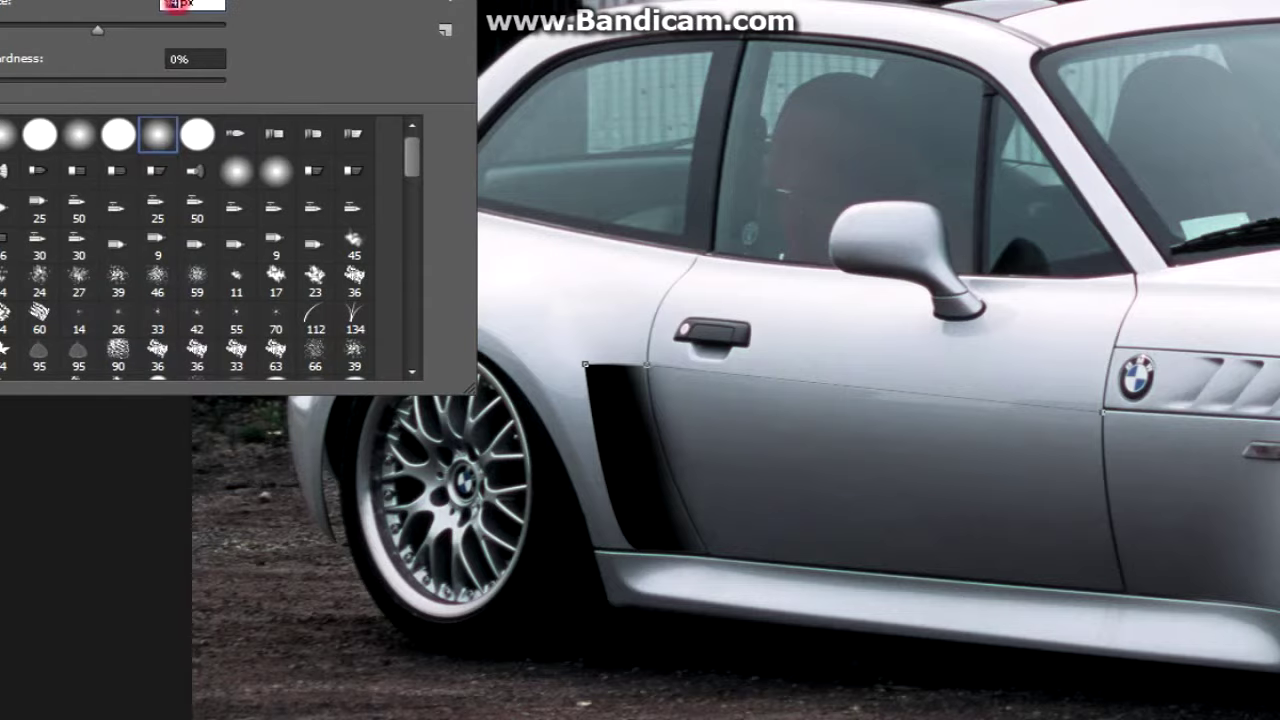
key("Return")
right_click(670, 348)
left_click(714, 474)
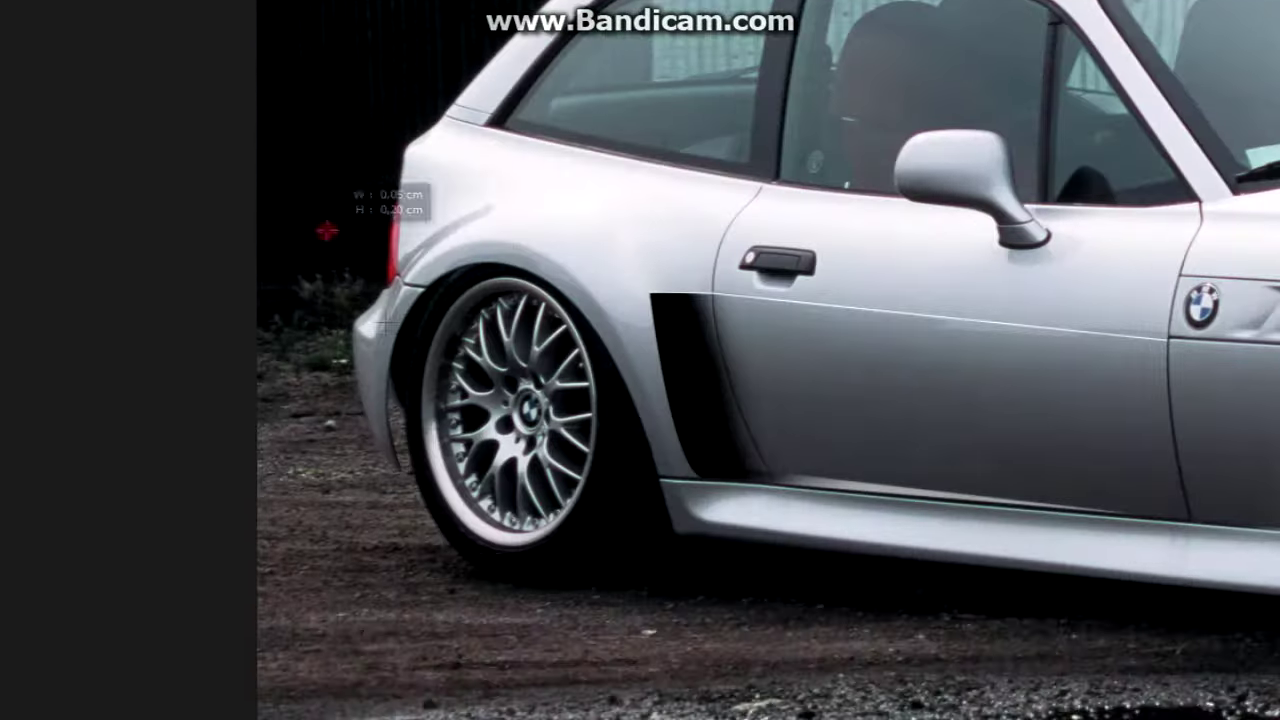
Draw an elliptical selection of the rear wheel and transform it to fit the tyre.
left_click_drag(327, 231, 663, 643)
right_click(600, 143)
left_click(671, 405)
left_click_drag(323, 436, 386, 436)
left_click_drag(480, 229, 480, 251)
left_click_drag(660, 230, 697, 199)
left_click_drag(539, 644, 543, 650)
left_click_drag(635, 438, 625, 407)
left_click_drag(386, 470, 382, 450)
left_click_drag(124, 540, 120, 545)
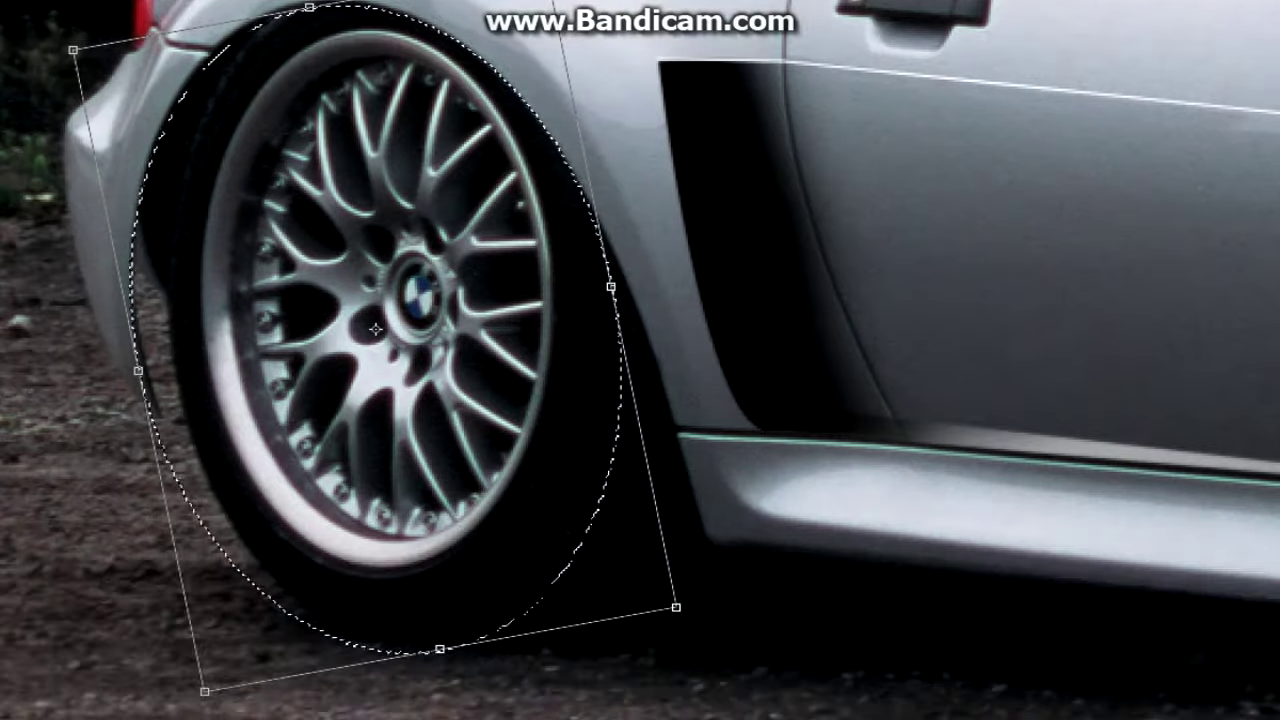
key("Return")
Darken the selected rear wheel until solid black.
left_click(188, 262)
left_click(268, 314)
left_click(278, 375)
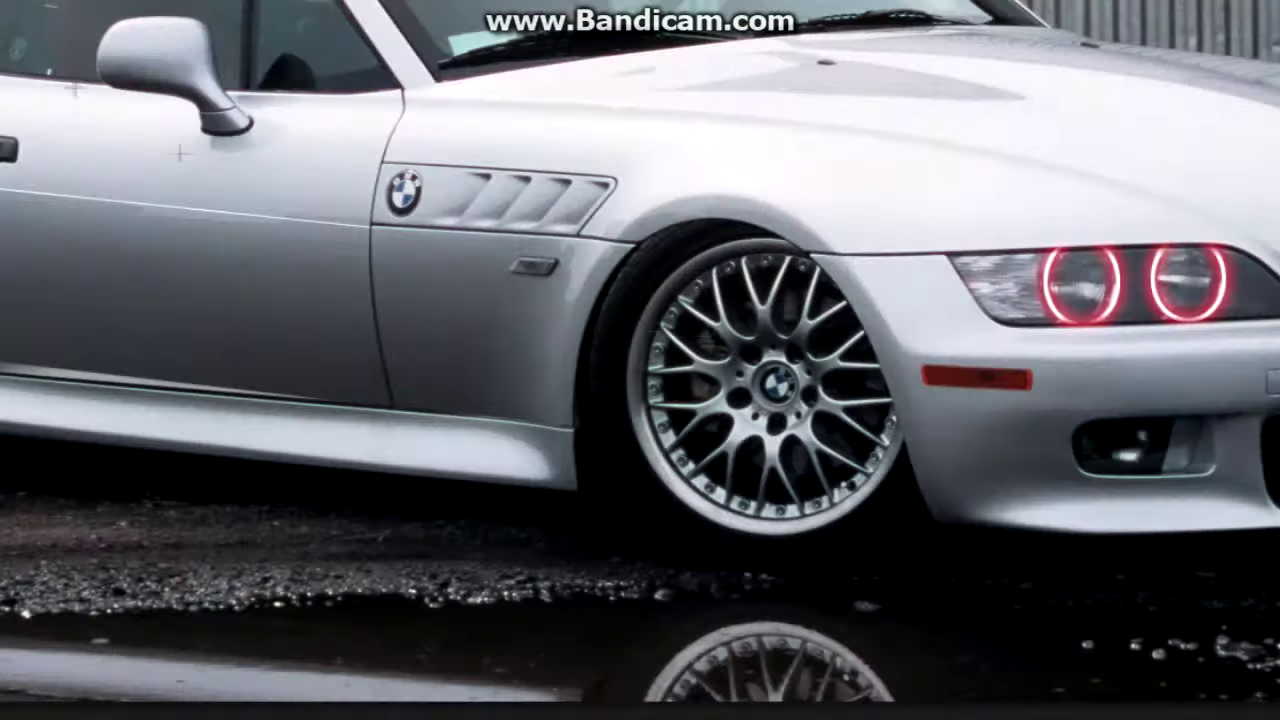
Fit an elliptical selection to the tilted front wheel, rotating and widening it over the tyre.
left_click_drag(855, 572, 857, 574)
right_click(762, 430)
left_click(829, 332)
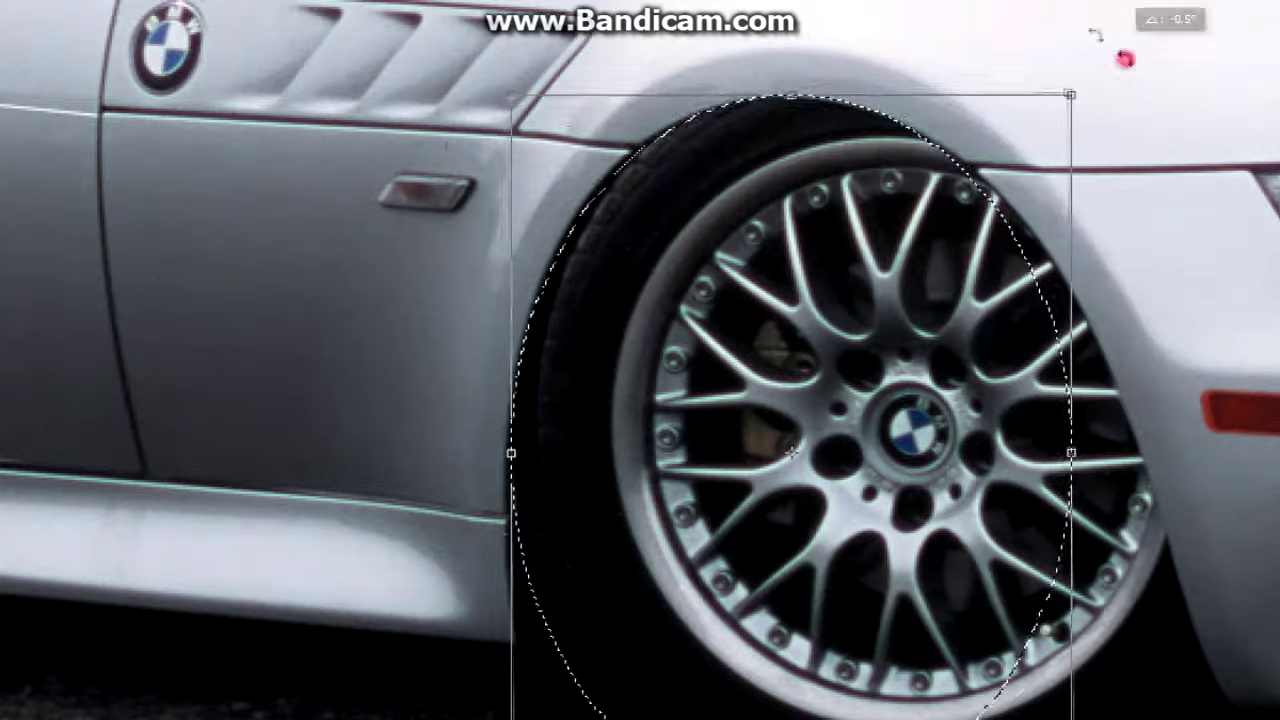
left_click_drag(1095, 35, 1058, 400)
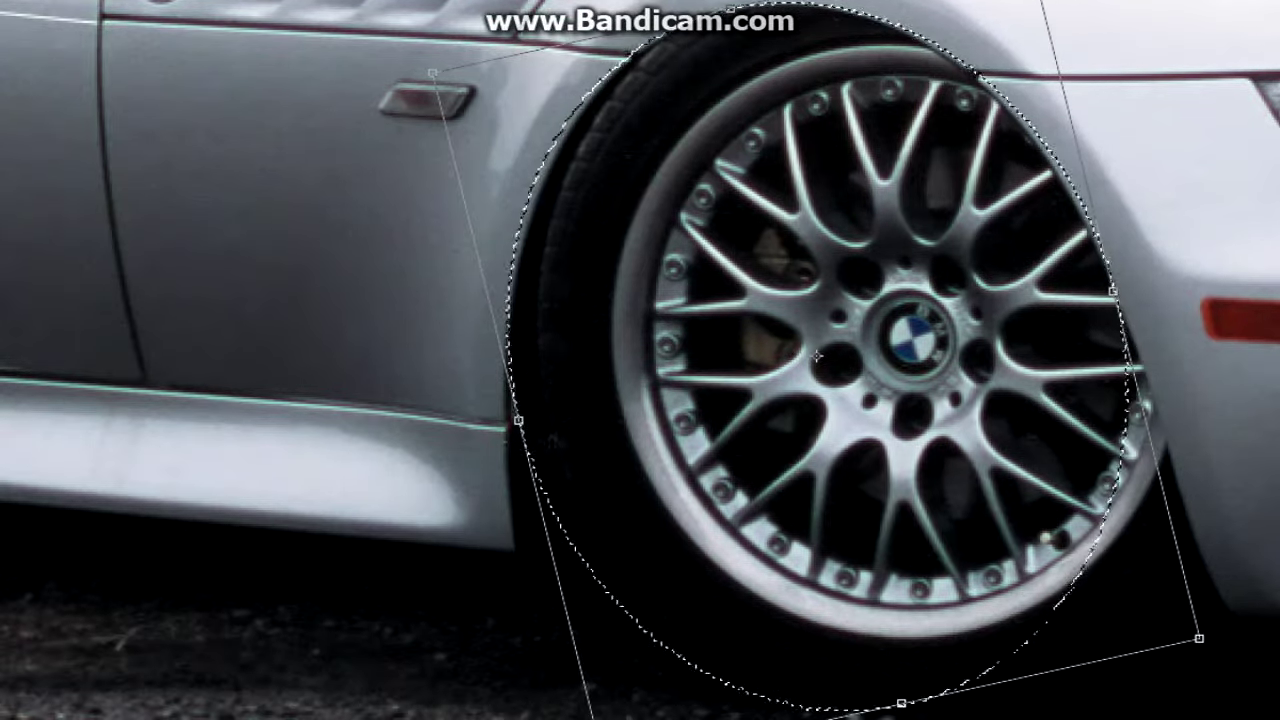
left_click_drag(518, 420, 527, 418)
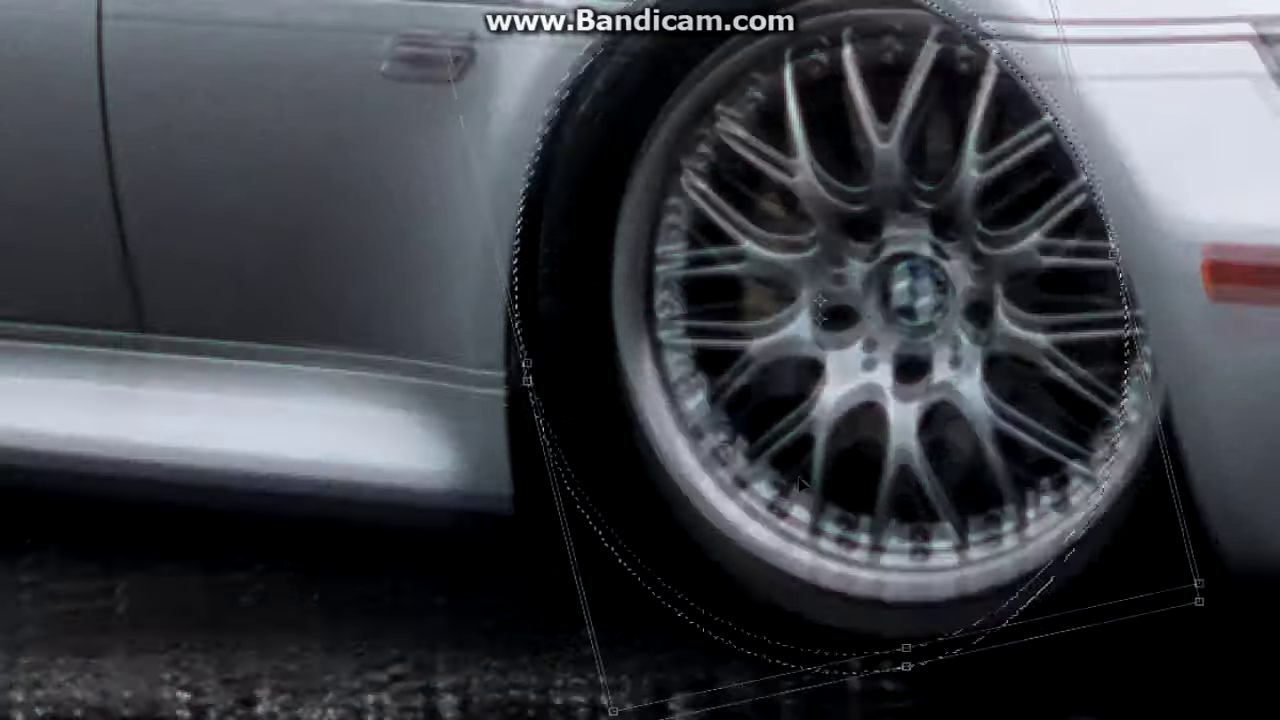
key("Return")
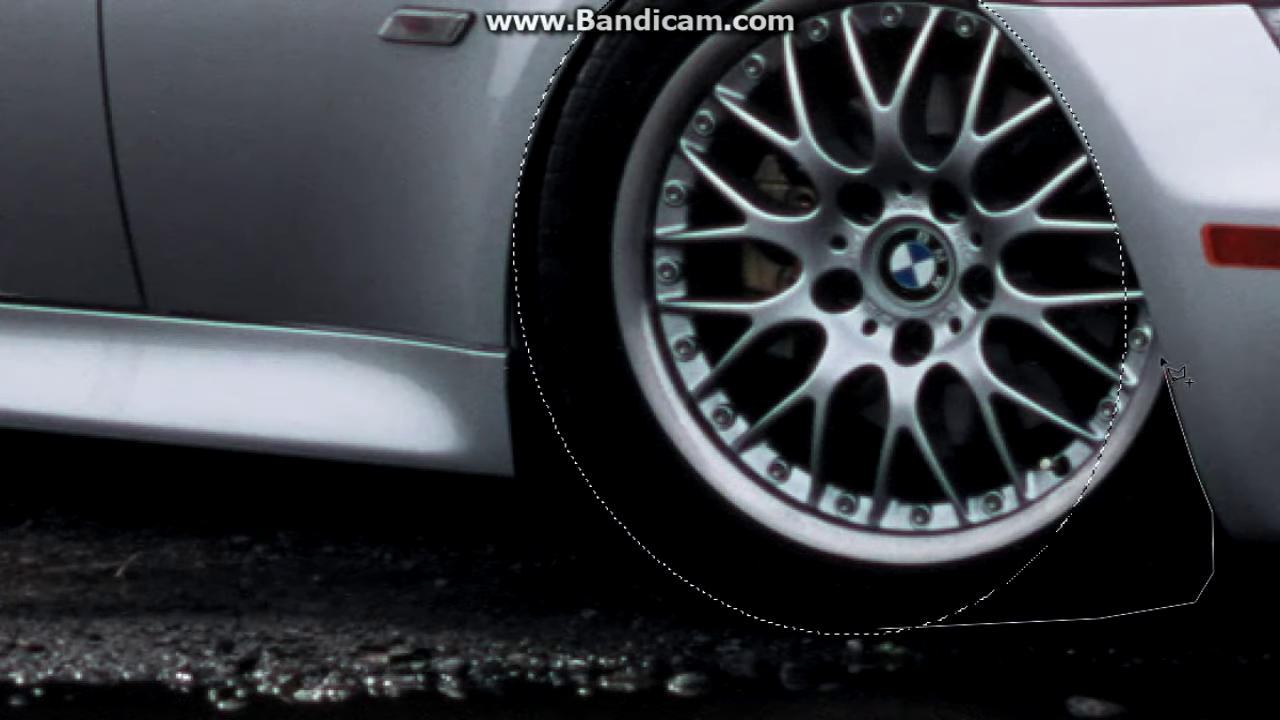
Close the outline around the blacked-out front wheel area and deselect.
left_click(1133, 260)
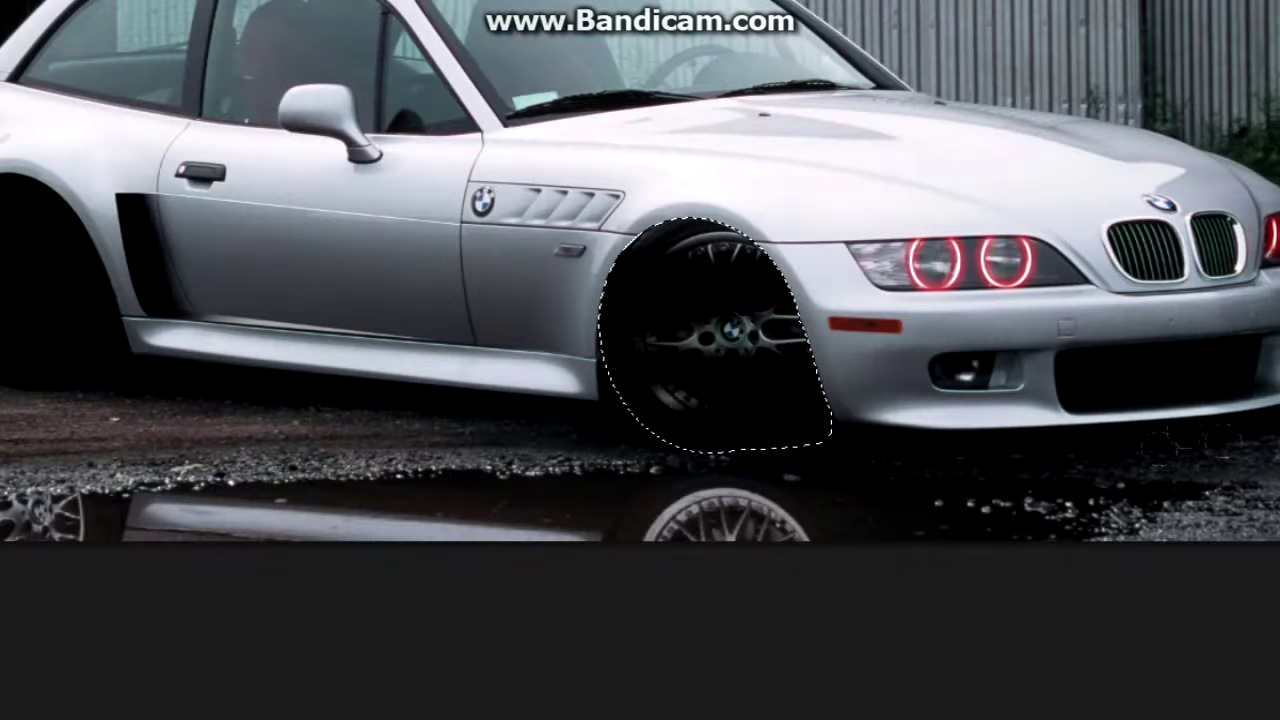
right_click(345, 160)
left_click(350, 166)
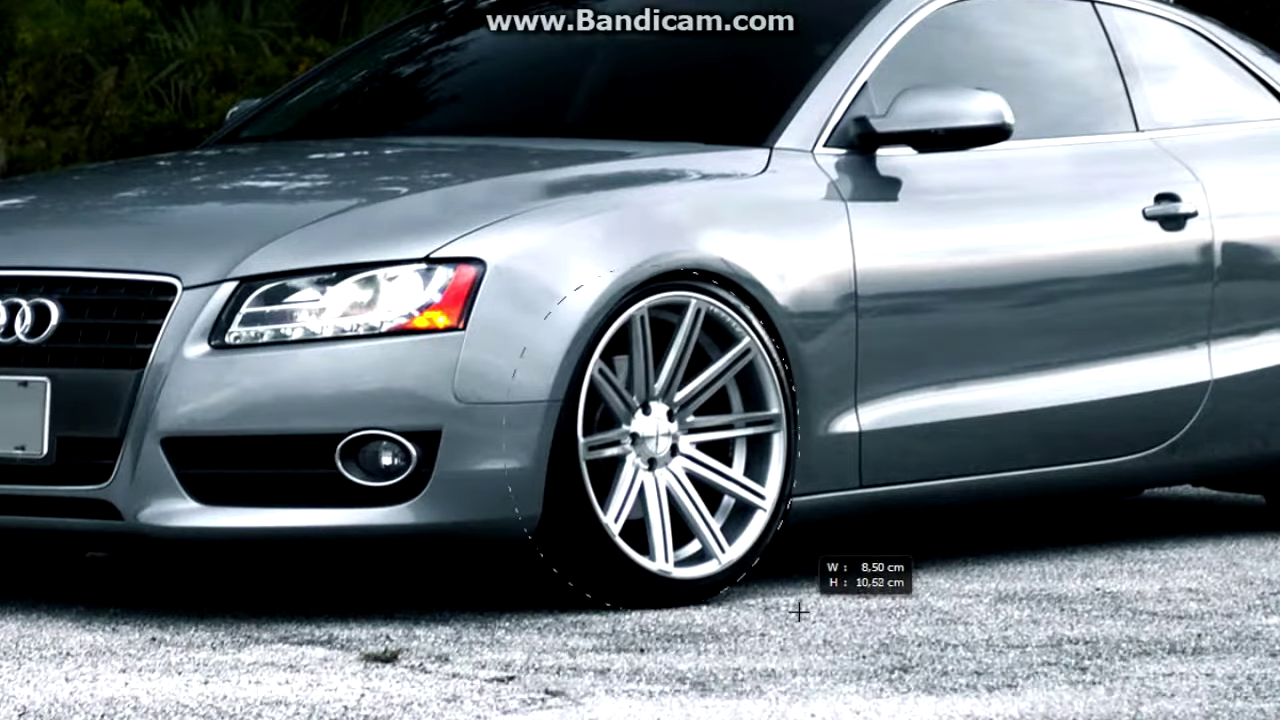
Reshape the elliptical selection around the Audi's multi-spoke rim.
right_click(655, 470)
left_click(730, 354)
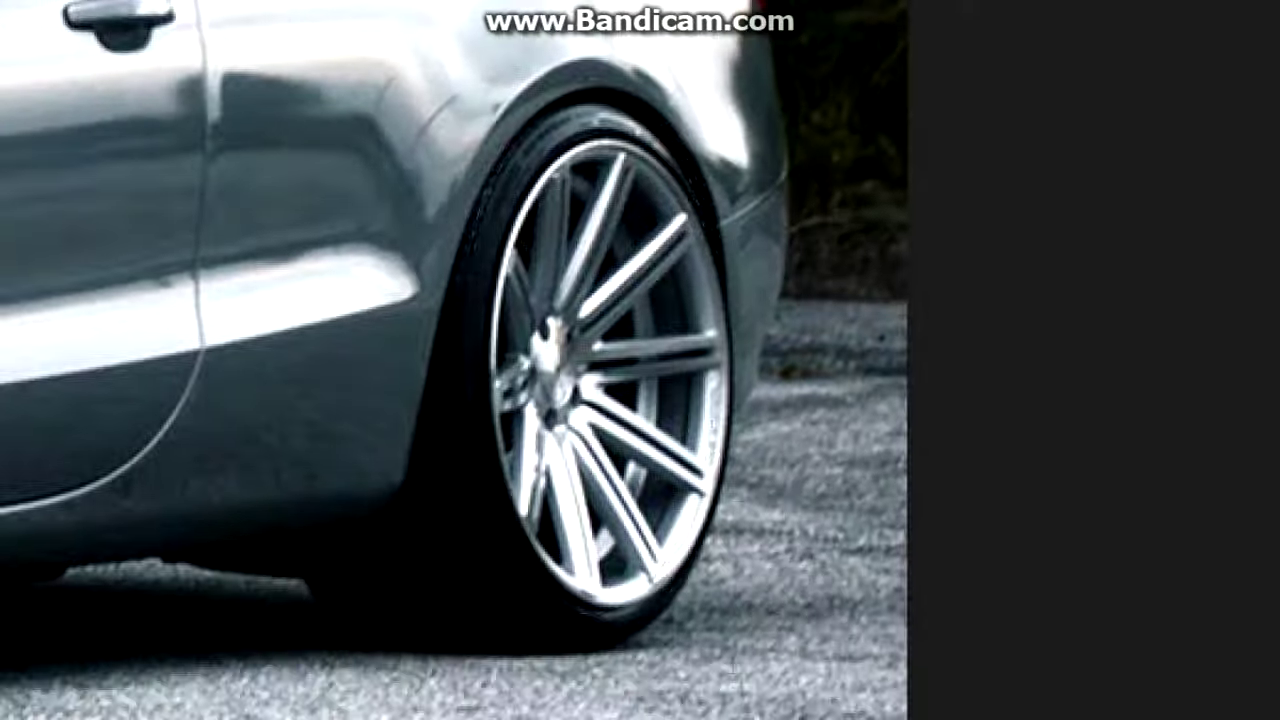
right_click(700, 76)
left_click(770, 260)
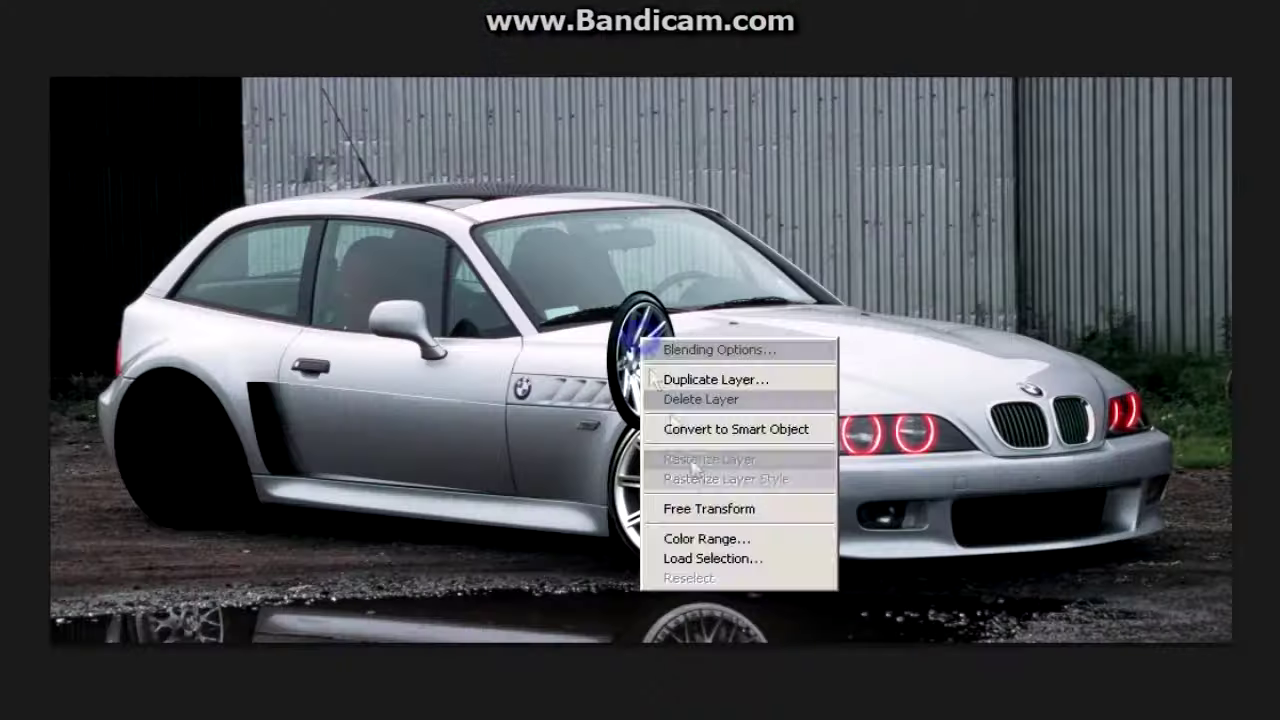
left_click(709, 509)
Flip the pasted rim horizontally and place it on the front wheel.
right_click(700, 337)
left_click(743, 611)
key("Return")
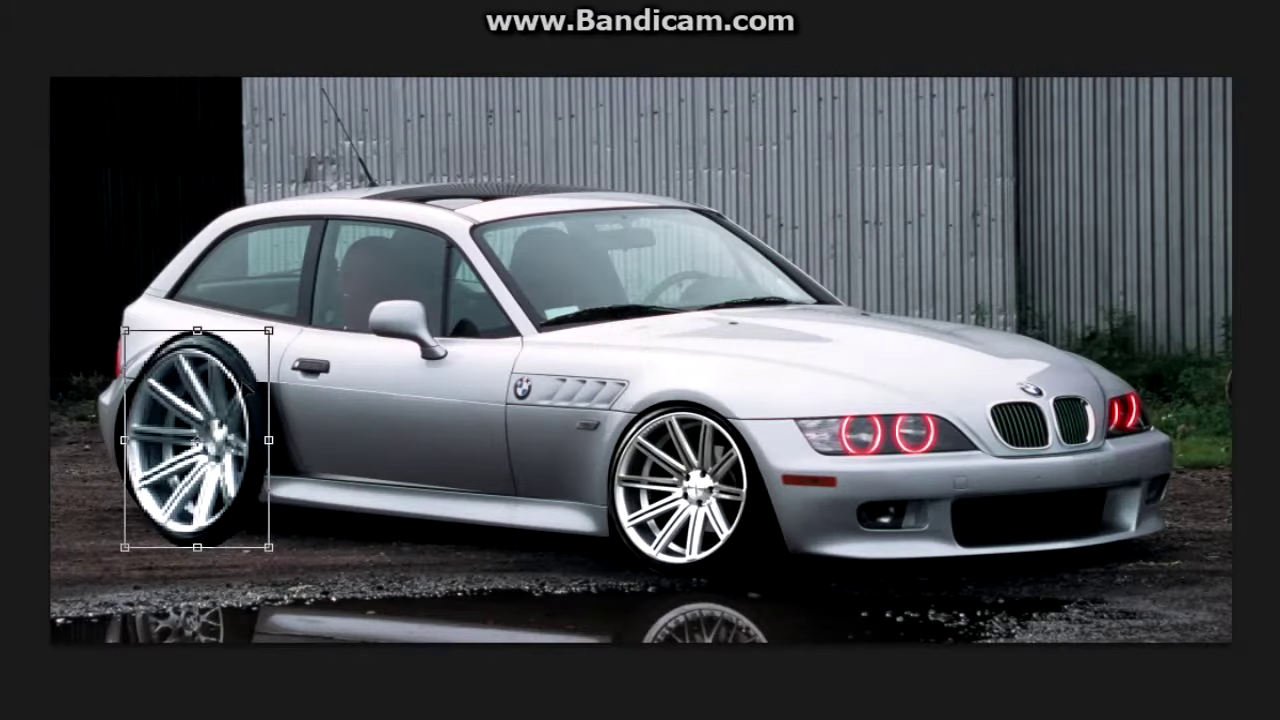
Fit and distort a rim copy into the rear wheel arch.
key("ctrl+plus")
left_click_drag(580, 191, 527, 226)
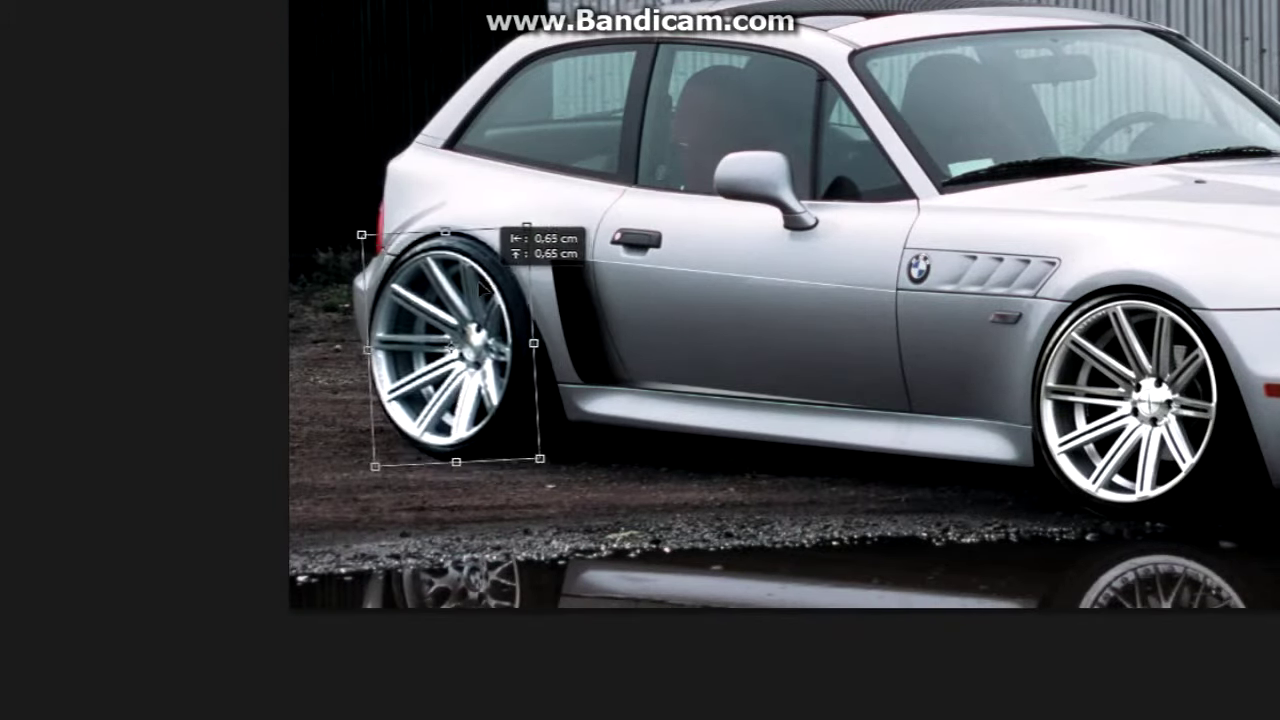
left_click_drag(529, 237, 517, 320)
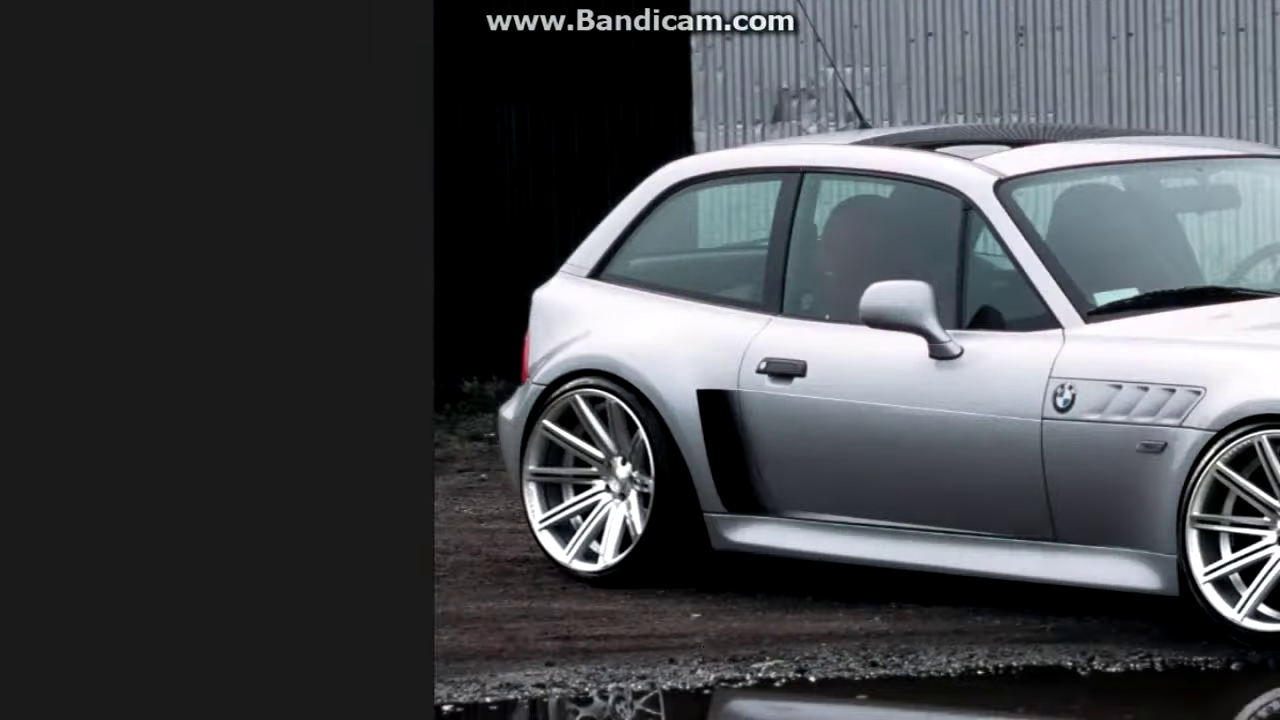
Flip a rear rim copy vertically into the puddle, erase the black wedge, and set 50% opacity.
right_click(641, 176)
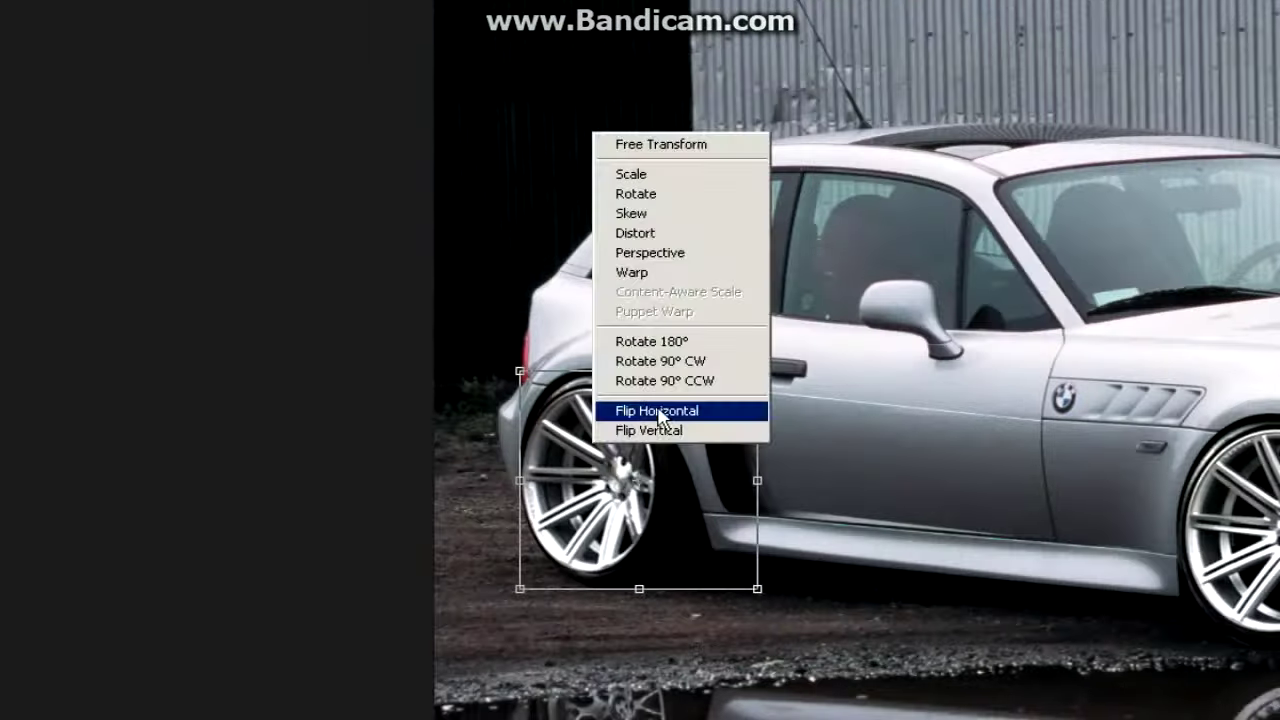
left_click(668, 474)
mouse_move(700, 455)
left_mouse_down()
mouse_move(915, 449)
mouse_move(912, 438)
left_mouse_up()
right_click(778, 455)
left_click_drag(765, 480, 692, 440)
left_click_drag(664, 538, 668, 527)
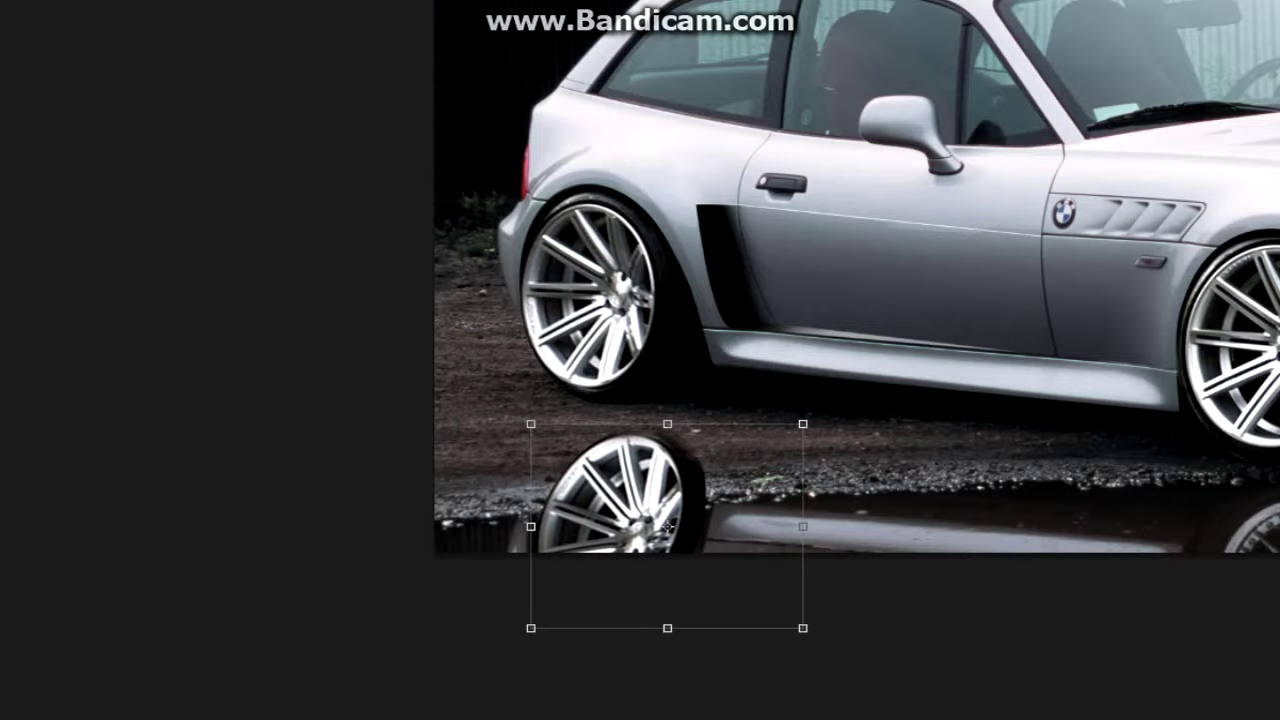
key("5")
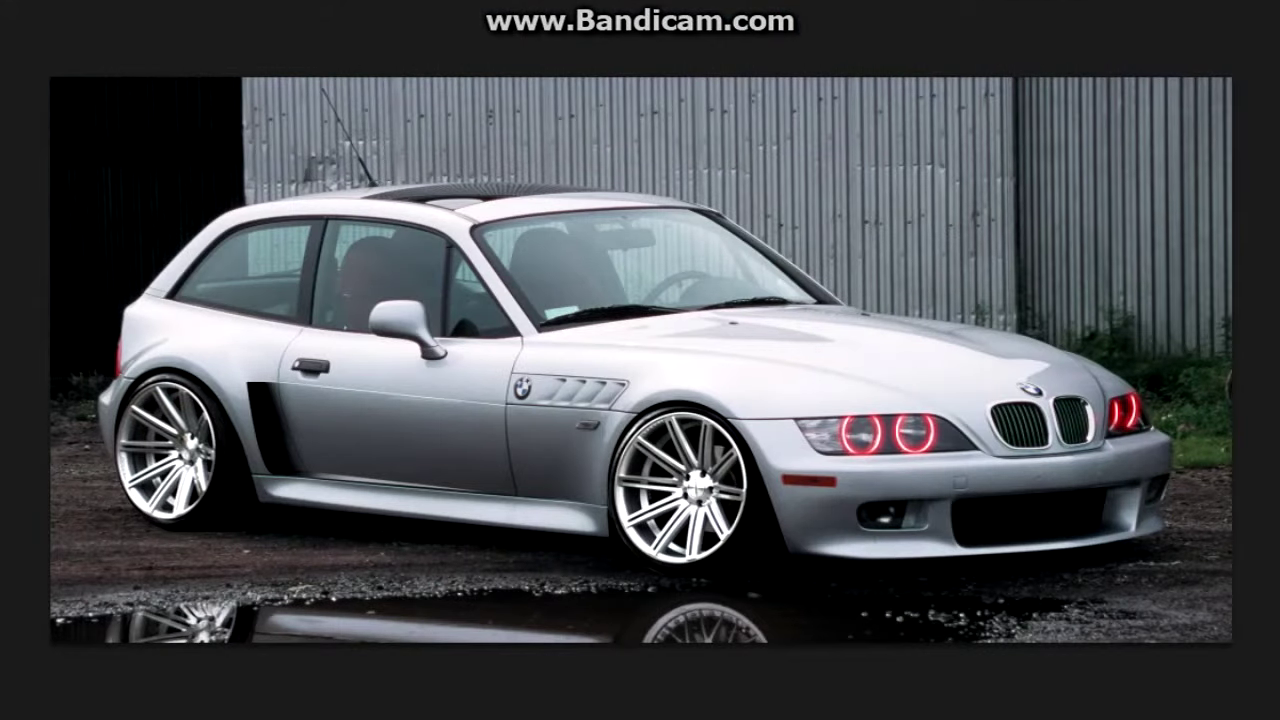
Move a front rim copy down into the puddle, skewing and narrowing it as a reflection.
right_click(720, 442)
right_click(737, 523)
left_click(775, 440)
mouse_move(654, 483)
left_mouse_down()
mouse_move(668, 672)
mouse_move(607, 676)
left_mouse_up()
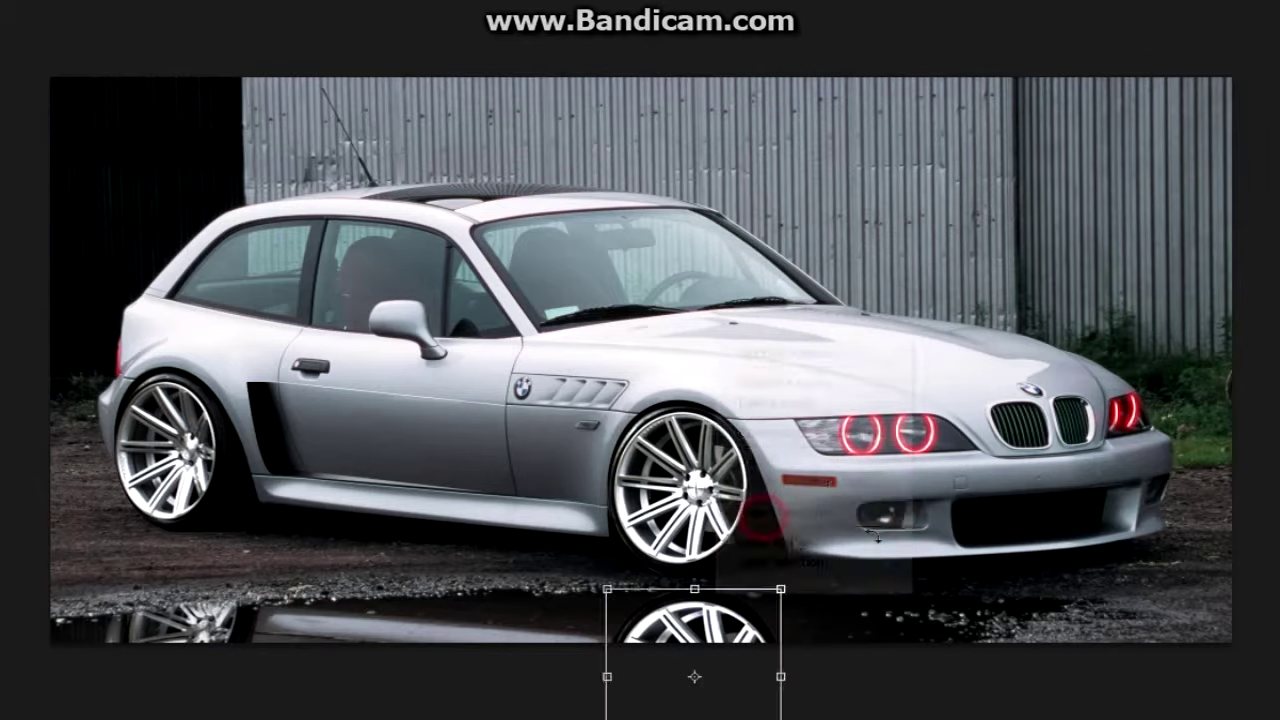
left_click_drag(700, 585, 719, 598)
left_click_drag(704, 657, 700, 652)
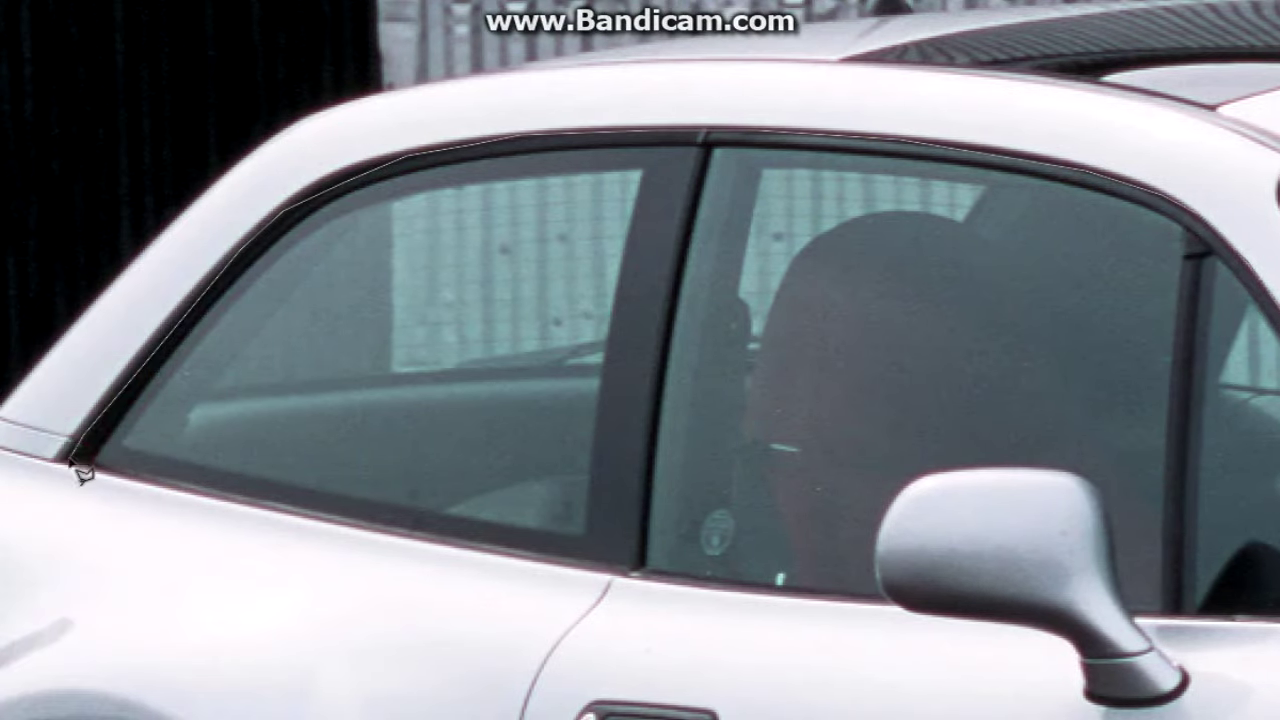
Trace the side window outline down to the sill and toward the mirror.
left_click(78, 464)
left_click(646, 578)
left_click(894, 605)
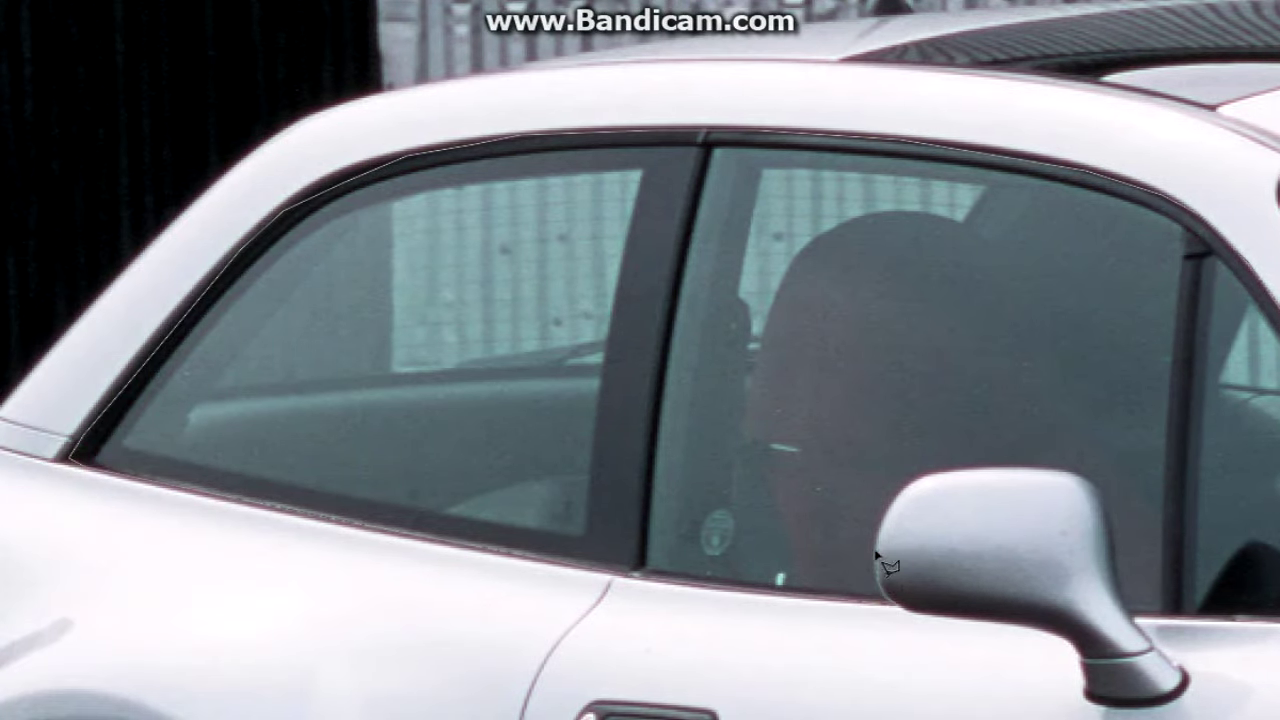